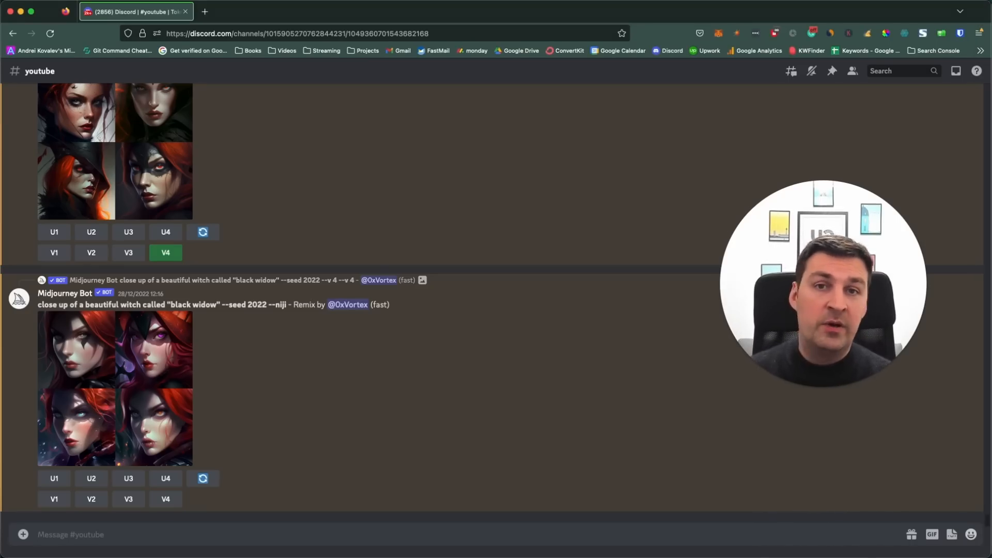
Step: Generate Midjourney images from the prompt "house, red --seed 1" and view the resulting grid enlarged
{"action": "type", "text": "/imagine prompt house, red --seed 1"}
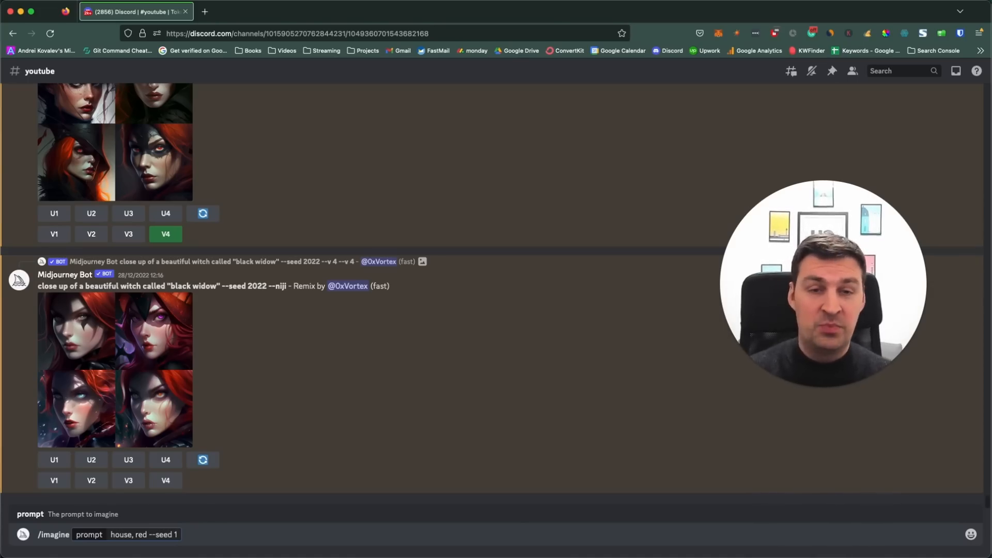
{"action": "key", "text": "Return"}
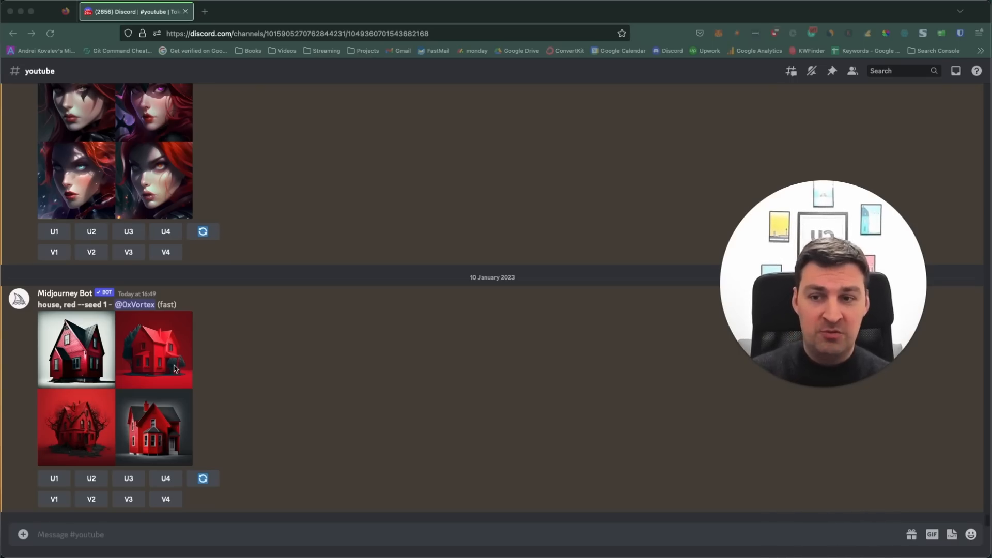
{"action": "left_click", "coordinate": [149, 365]}
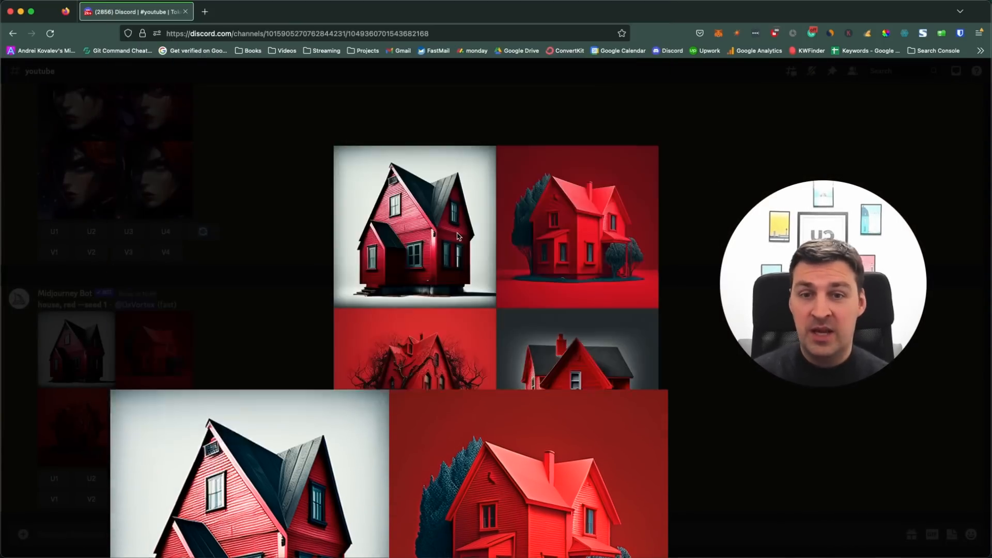
{"action": "left_click", "coordinate": [261, 208]}
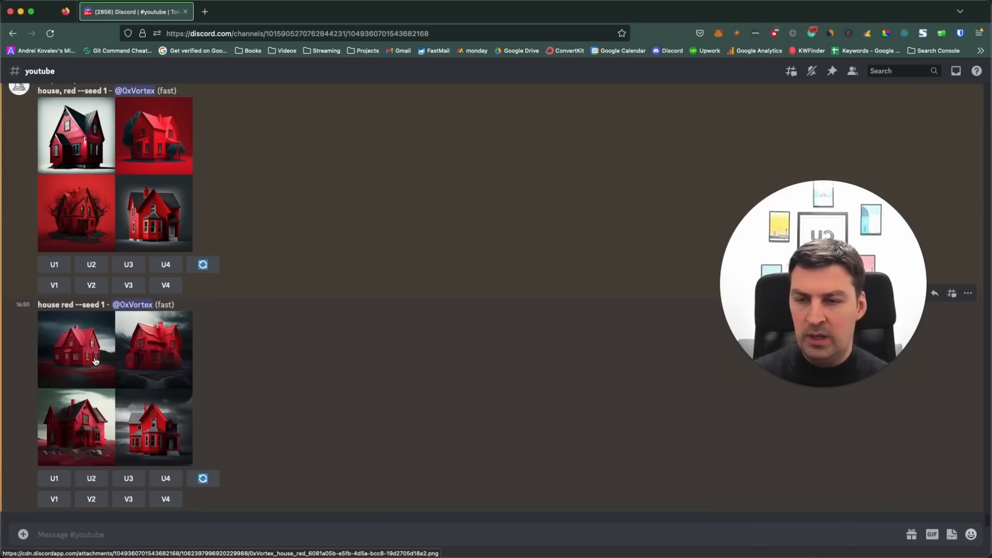
Step: View the "house red --seed 1" grid enlarged, and generate images from the prompt "skyscraper on top of a barn --seed 1"
{"action": "left_click", "coordinate": [123, 360]}
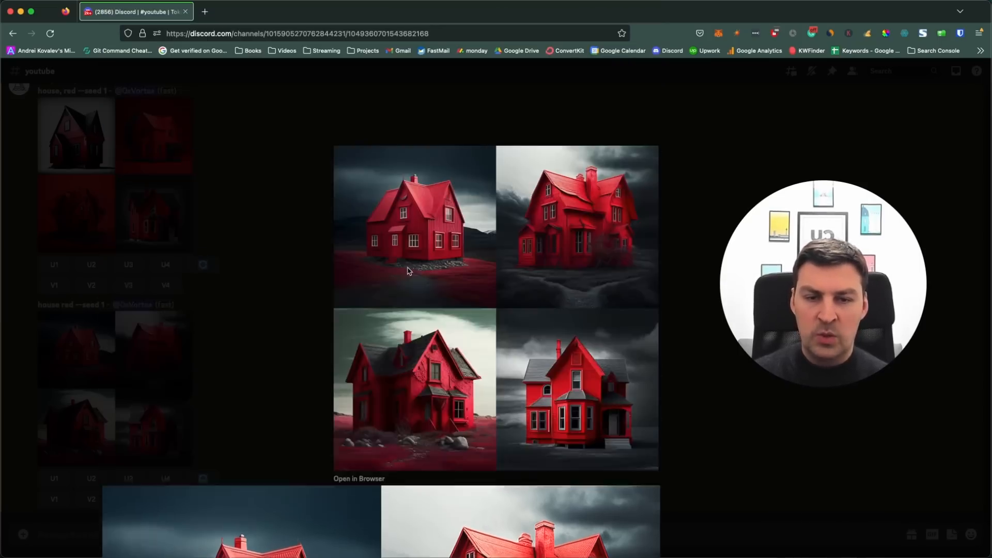
{"action": "left_click", "coordinate": [277, 270]}
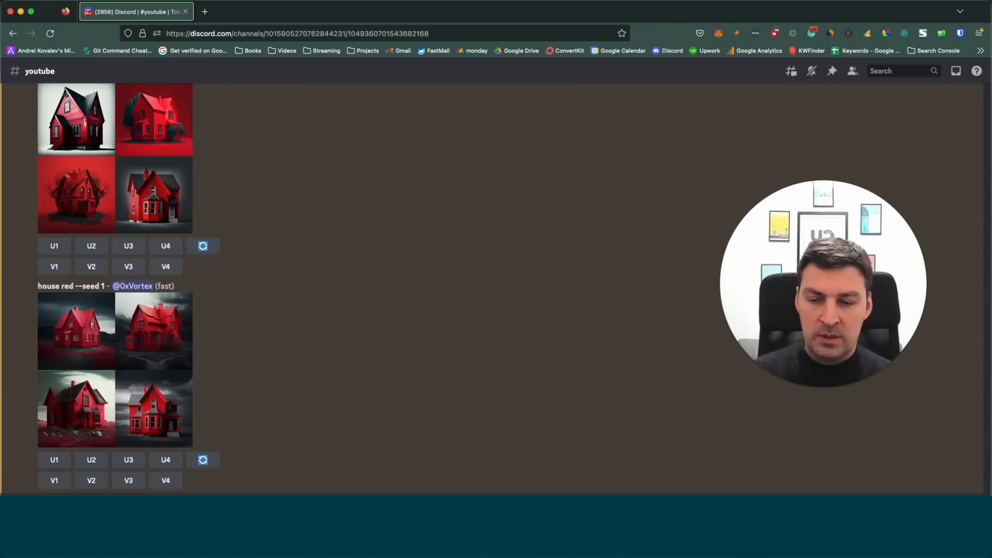
{"action": "type", "text": "d 1"}
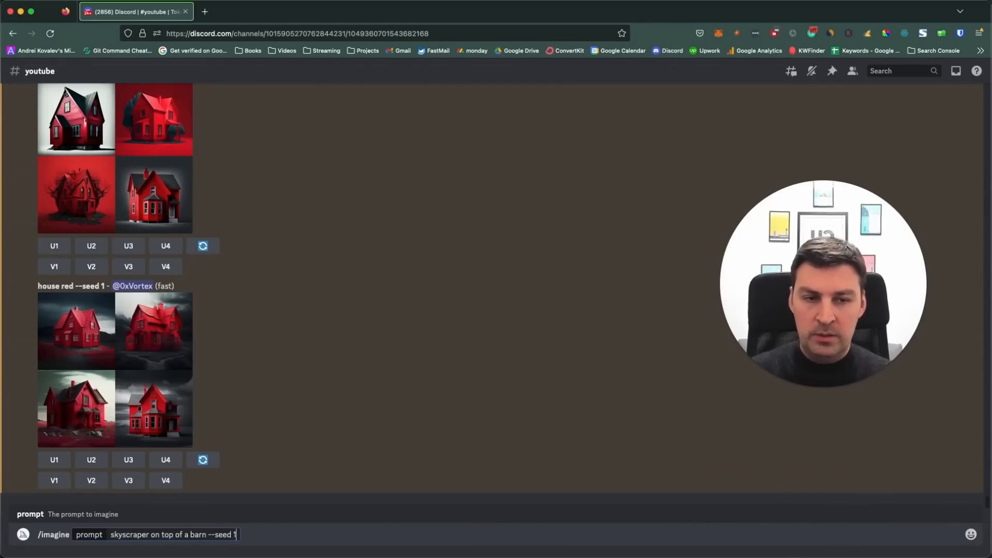
{"action": "key", "text": "Return"}
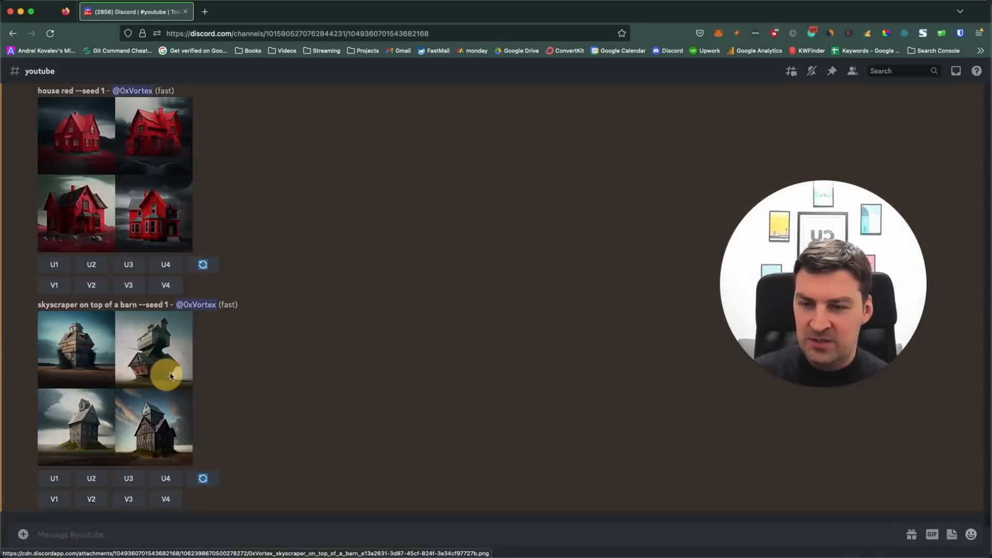
Step: View the enlarged "skyscraper on top of a barn --seed 1" image grid and return to the channel
{"action": "left_click", "coordinate": [170, 376]}
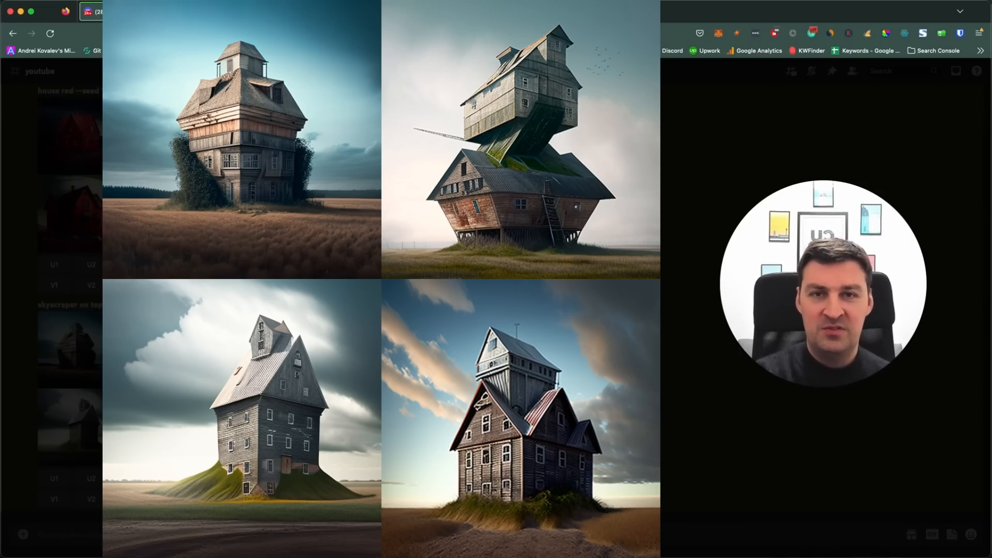
{"action": "left_click", "coordinate": [277, 370]}
{"action": "left_click", "coordinate": [279, 369]}
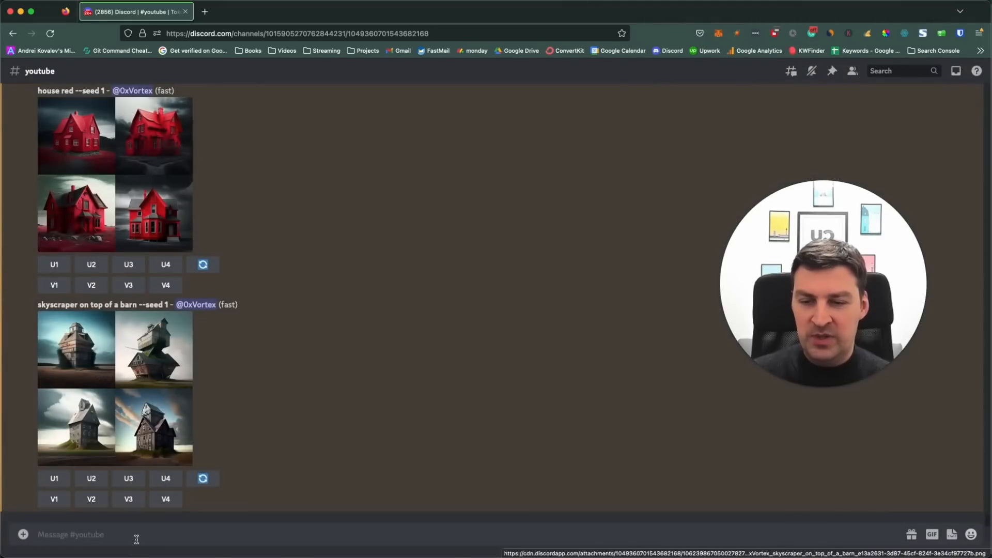
Step: Generate images from the reordered prompt "on top of a barn, skyscraper --seed 1" and view the resulting grid enlarged
{"action": "type", "text": "/imagine prompt on top of a barn, skyscraper --seed 1"}
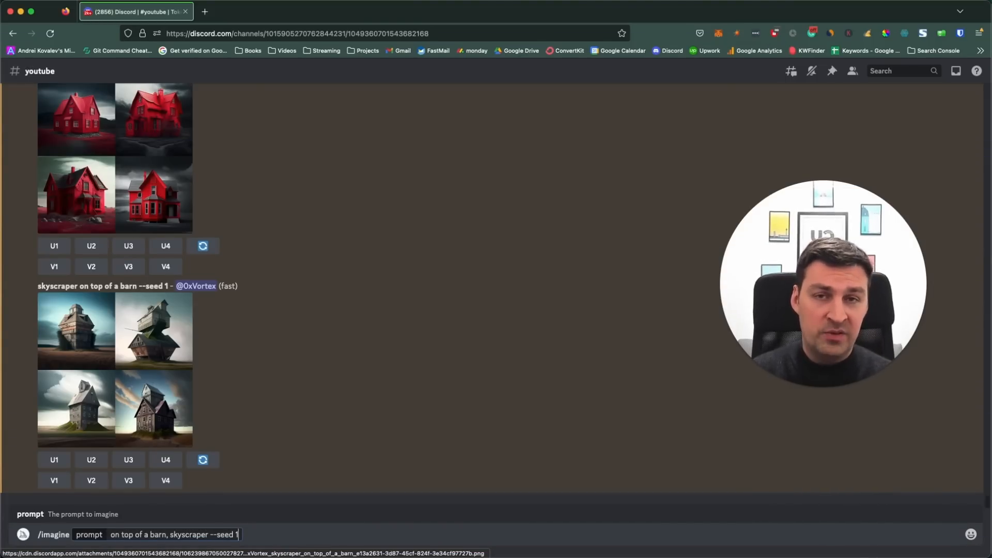
{"action": "key", "text": "Return"}
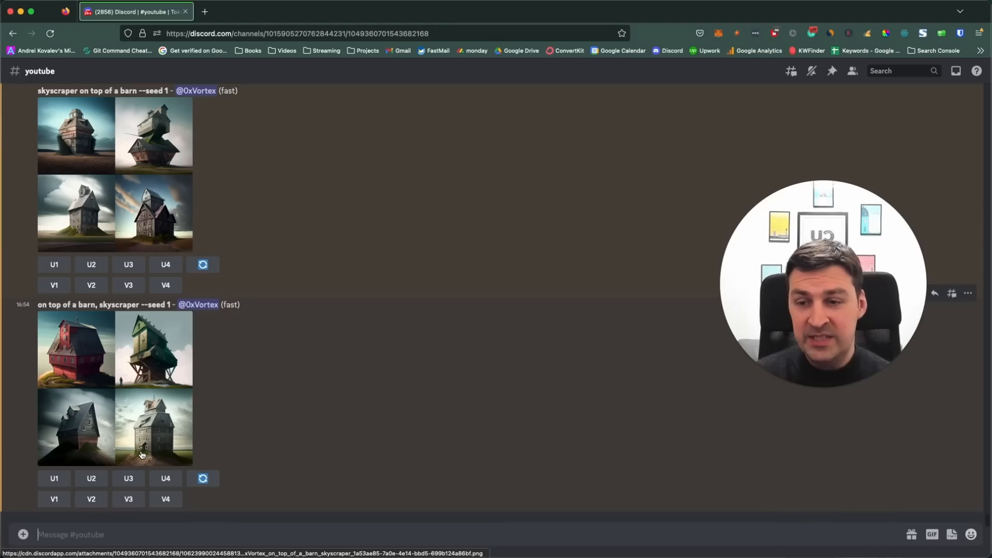
{"action": "left_click", "coordinate": [142, 455]}
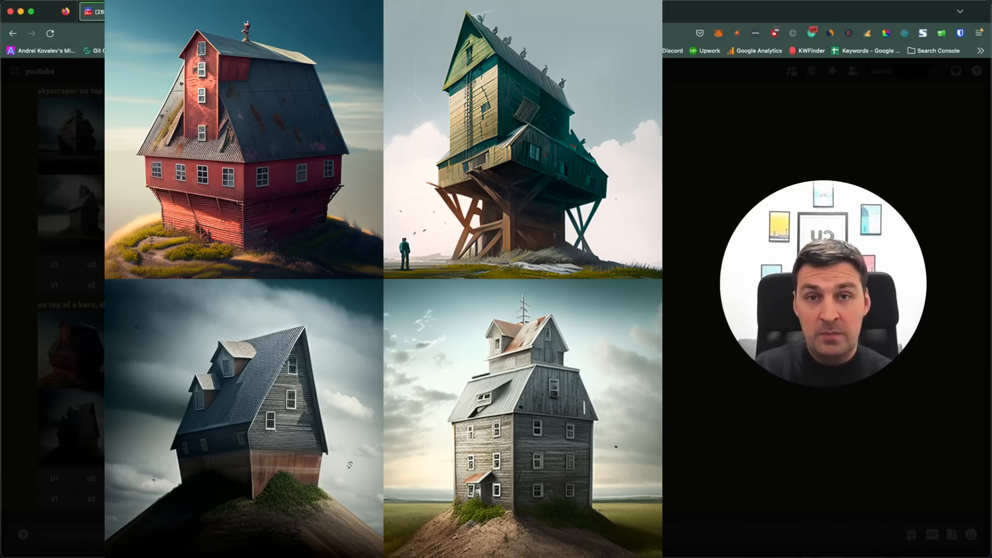
{"action": "left_click", "coordinate": [255, 343]}
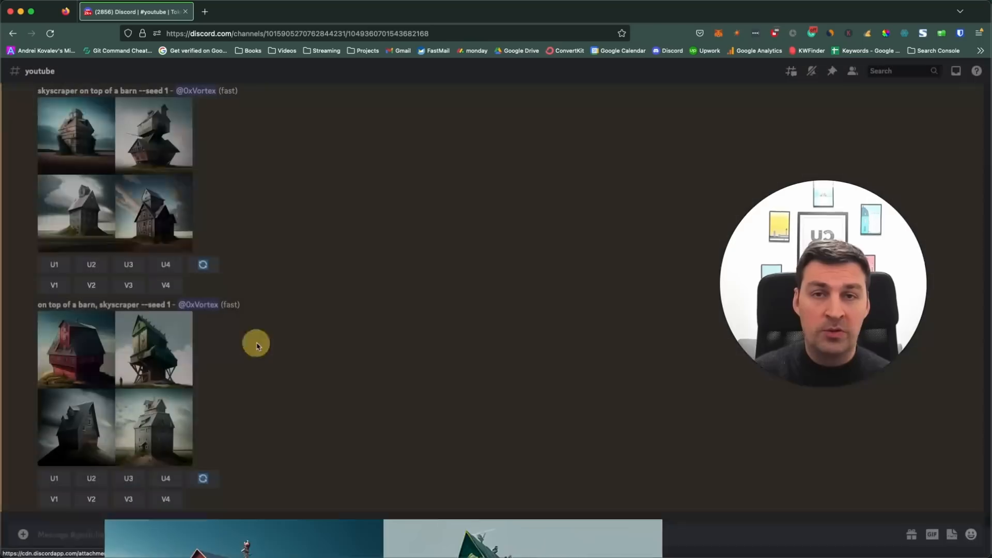
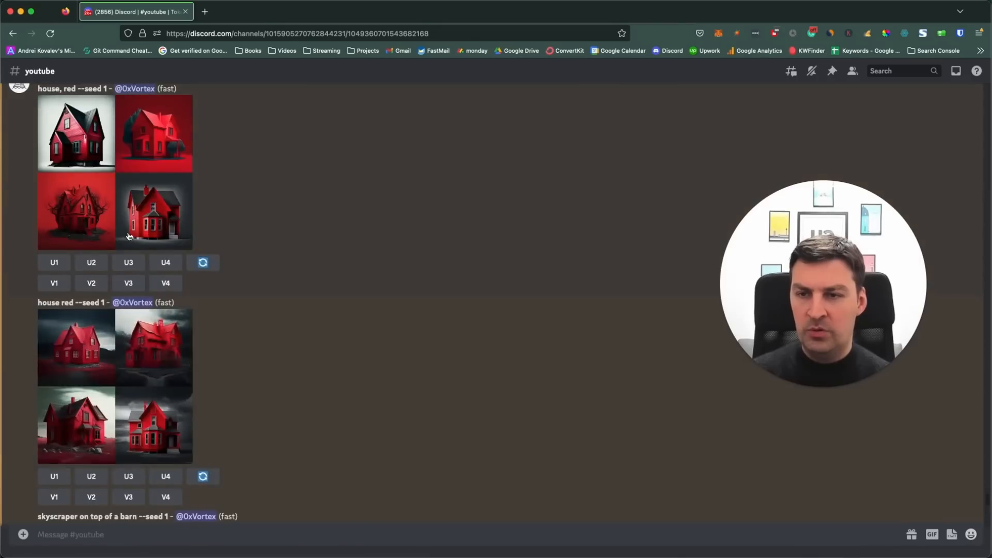
Step: Open the full-size "house, red --seed 1" and "house::1 red::1 --seed 1" grids in separate browser tabs, in that order, for comparison
{"action": "left_click", "coordinate": [126, 228]}
{"action": "left_click", "coordinate": [357, 476]}
{"action": "left_click", "coordinate": [163, 16]}
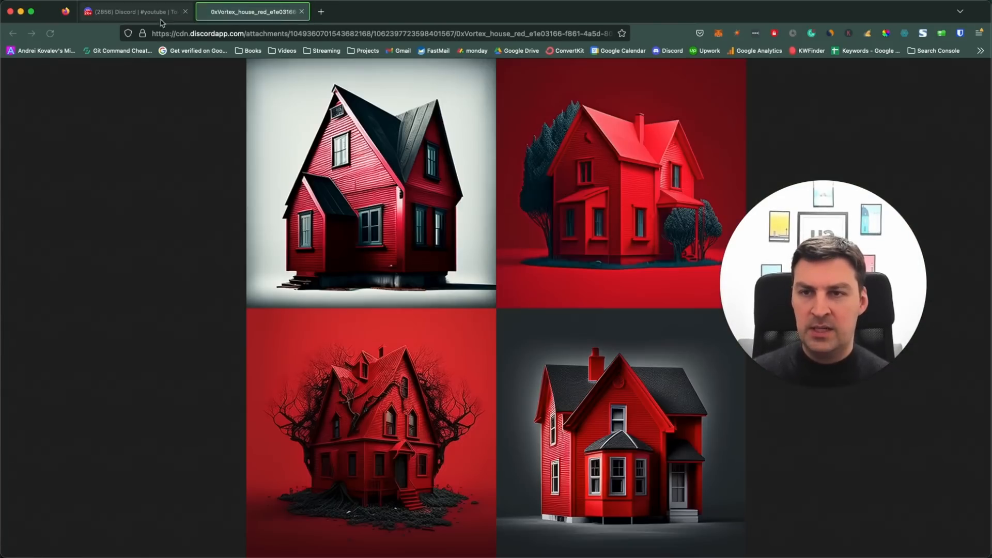
{"action": "left_click", "coordinate": [175, 279]}
{"action": "scroll", "coordinate": [126, 425], "scroll_direction": "down", "scroll_amount": 5}
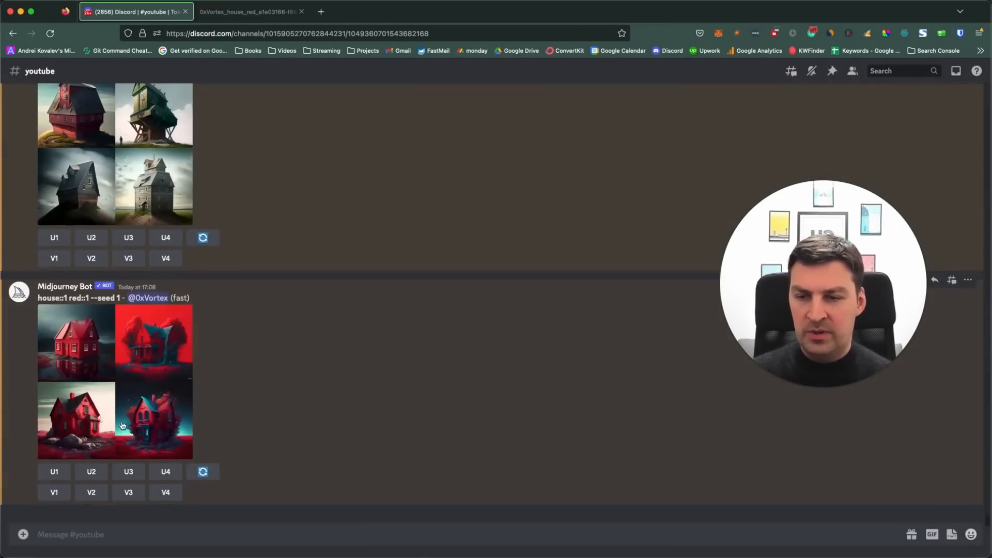
{"action": "left_click", "coordinate": [64, 429]}
{"action": "left_click", "coordinate": [381, 481]}
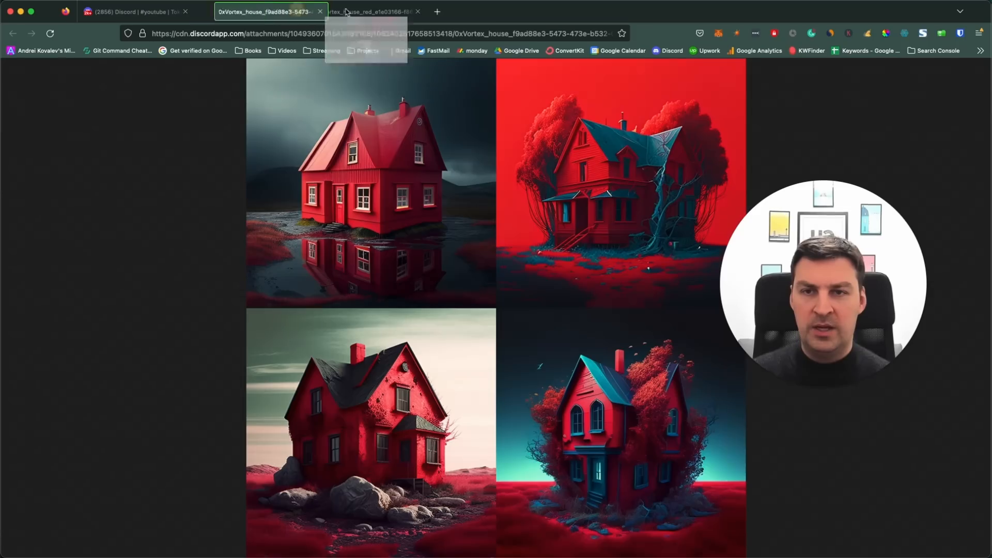
{"action": "left_click", "coordinate": [268, 11]}
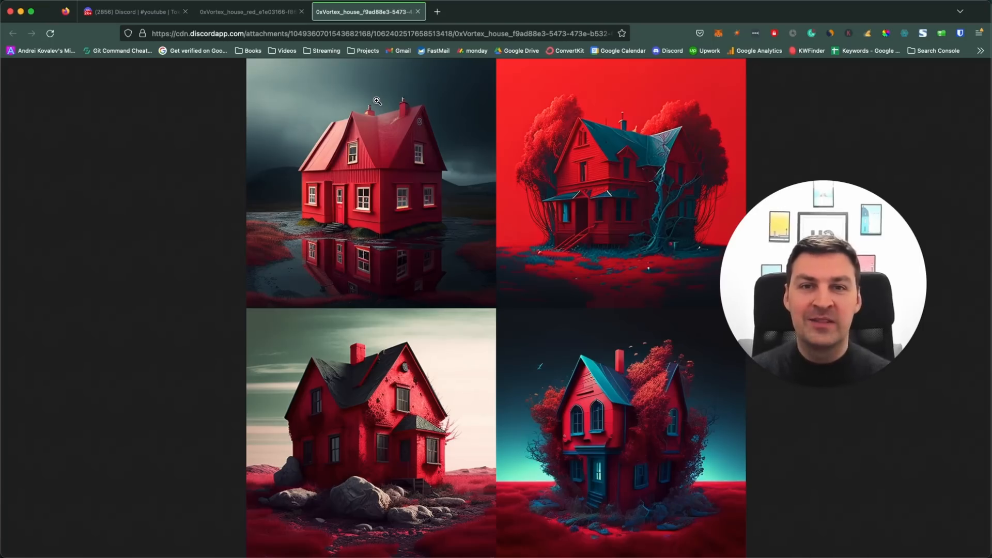
Step: Close both full-size house image tabs and view the "house::1 red::2 --seed 1" grid enlarged in the channel
{"action": "key", "text": "super+w"}
{"action": "left_click", "coordinate": [305, 166]}
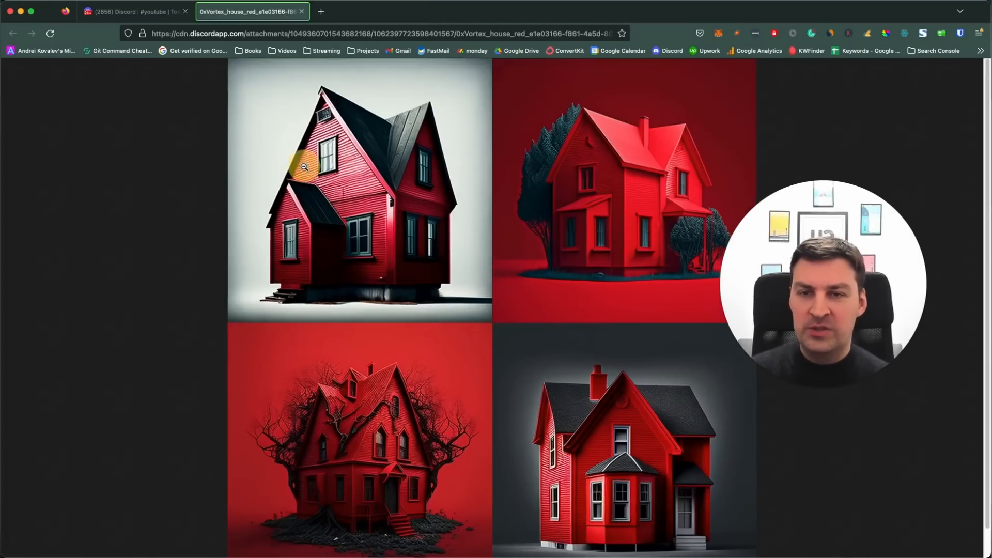
{"action": "key", "text": "super+w"}
{"action": "left_click", "coordinate": [263, 188]}
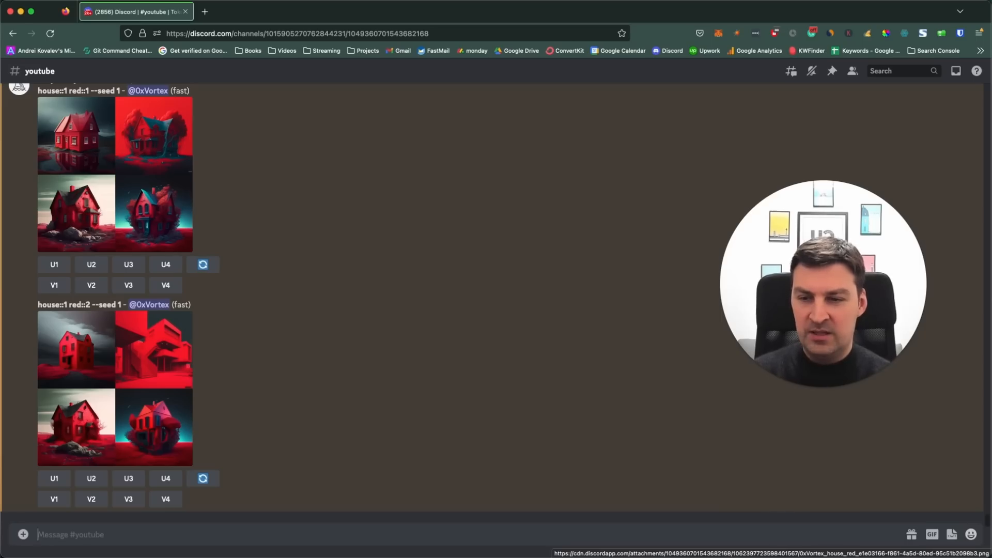
{"action": "left_click", "coordinate": [115, 388]}
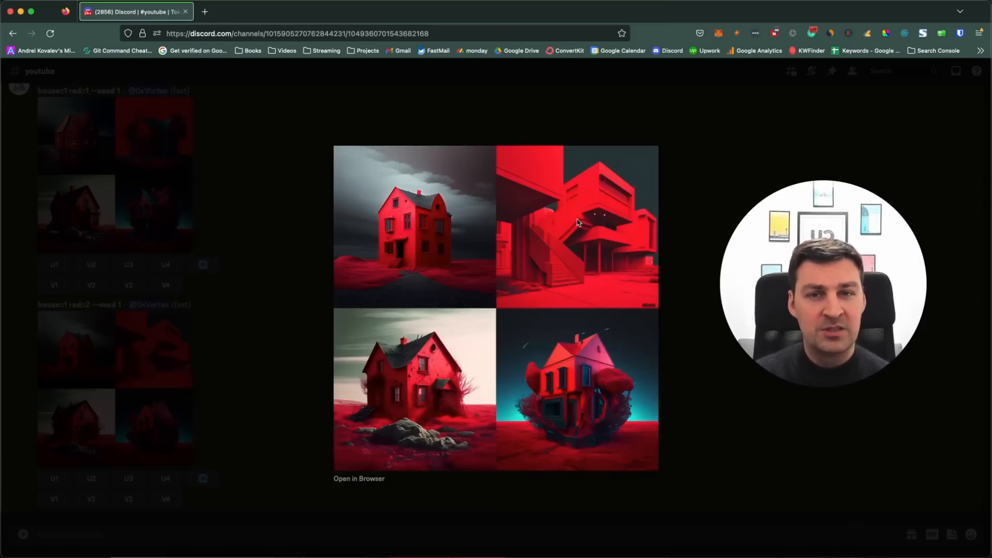
{"action": "left_click", "coordinate": [269, 267]}
Step: Generate images from the weighted prompt "house::2 red::1 --seed 1" and view the resulting grid enlarged
{"action": "left_click", "coordinate": [243, 535]}
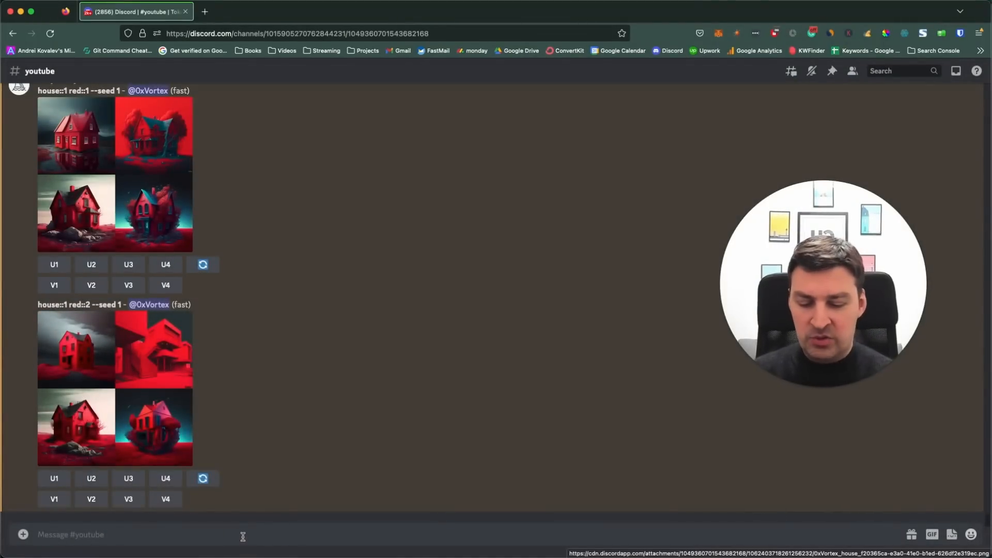
{"action": "type", "text": "/"}
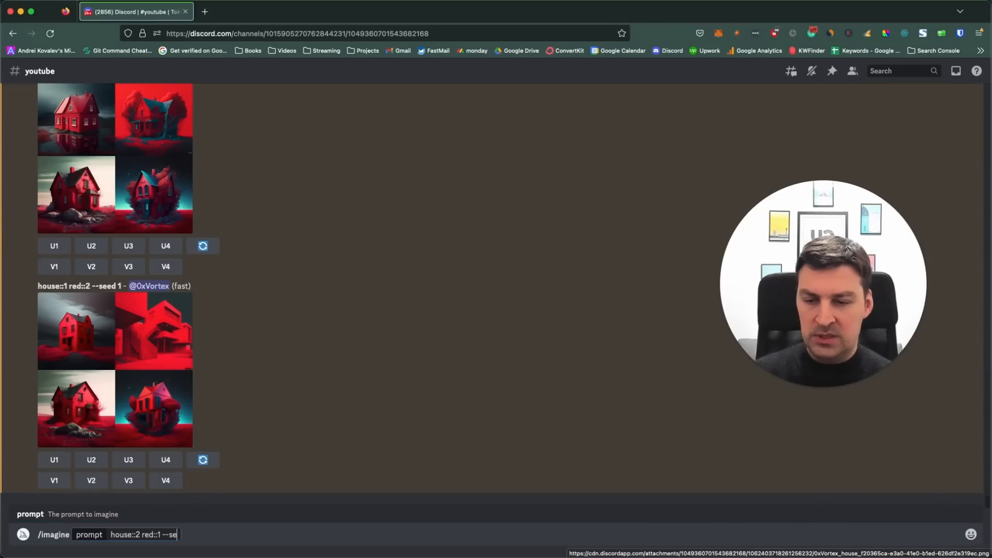
{"action": "type", "text": "ed 1"}
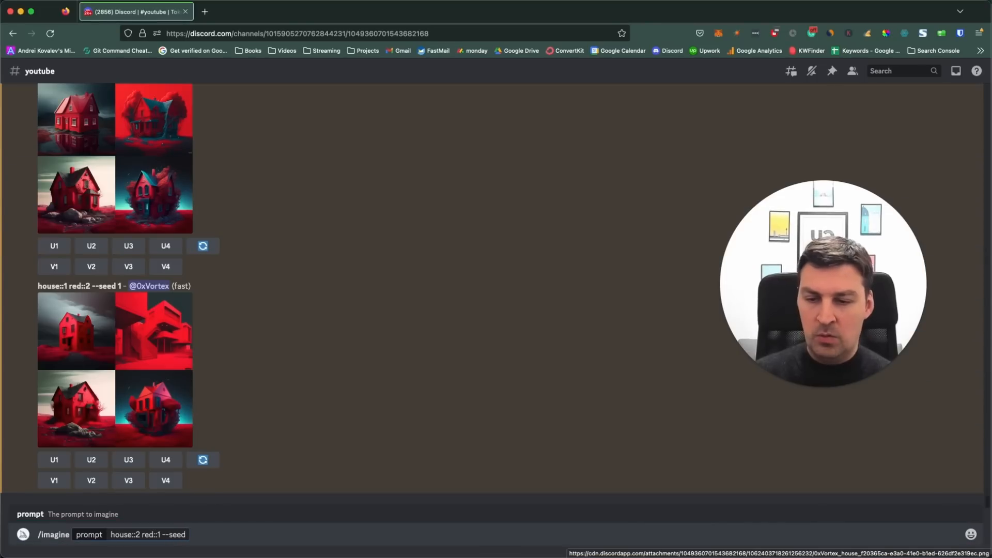
{"action": "key", "text": "Return"}
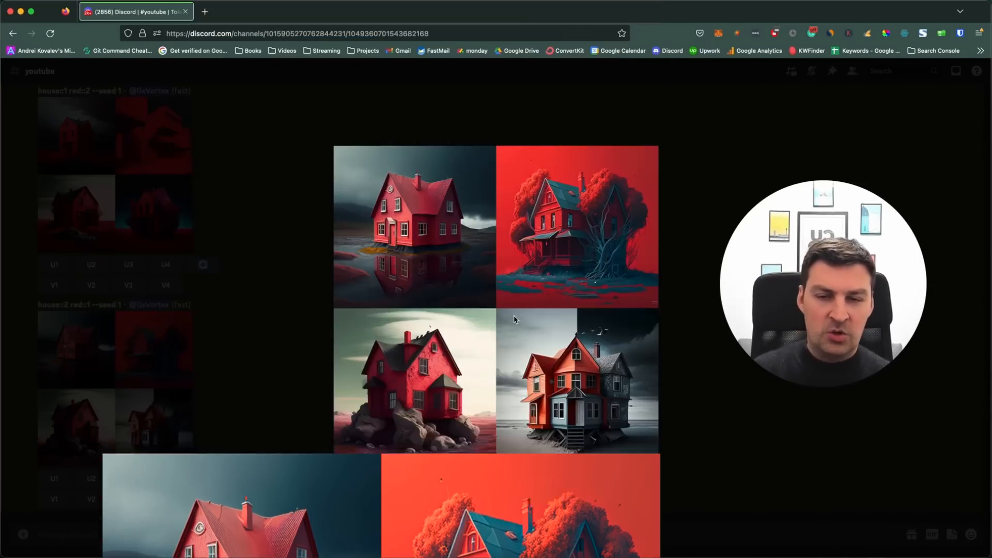
{"action": "left_click", "coordinate": [243, 327]}
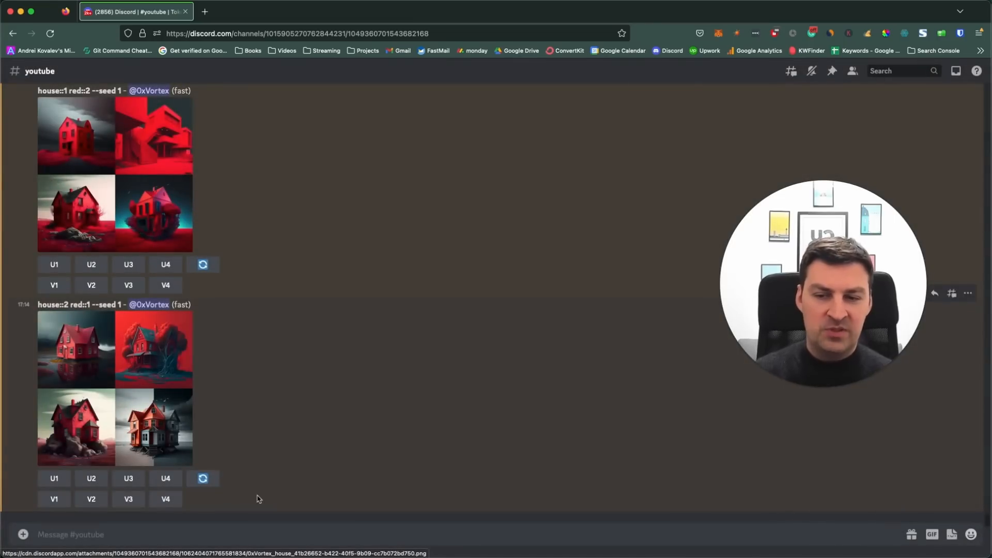
Step: Generate images from the weighted prompt "house::1 red::4 --seed 1" and view the resulting grid enlarged
{"action": "left_click", "coordinate": [259, 534]}
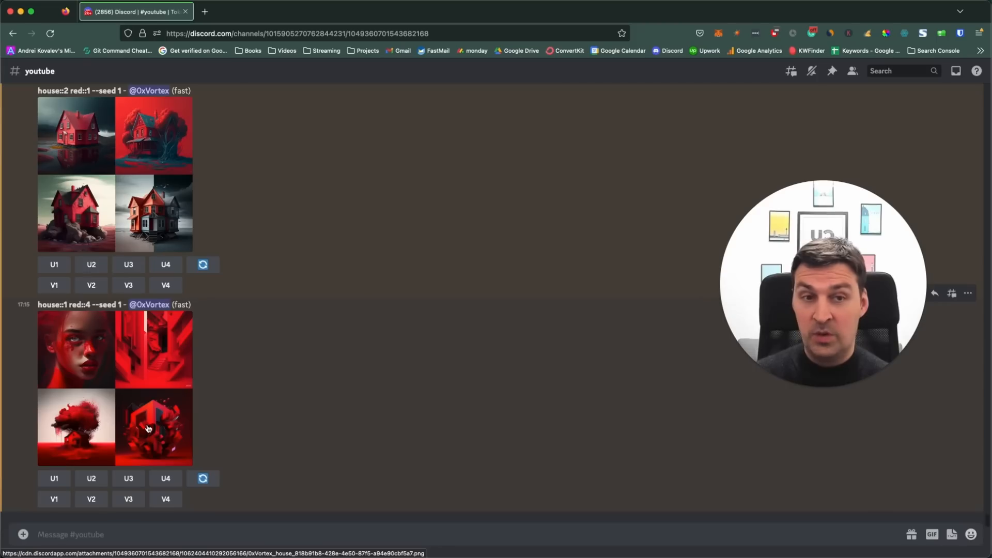
{"action": "left_click", "coordinate": [146, 427]}
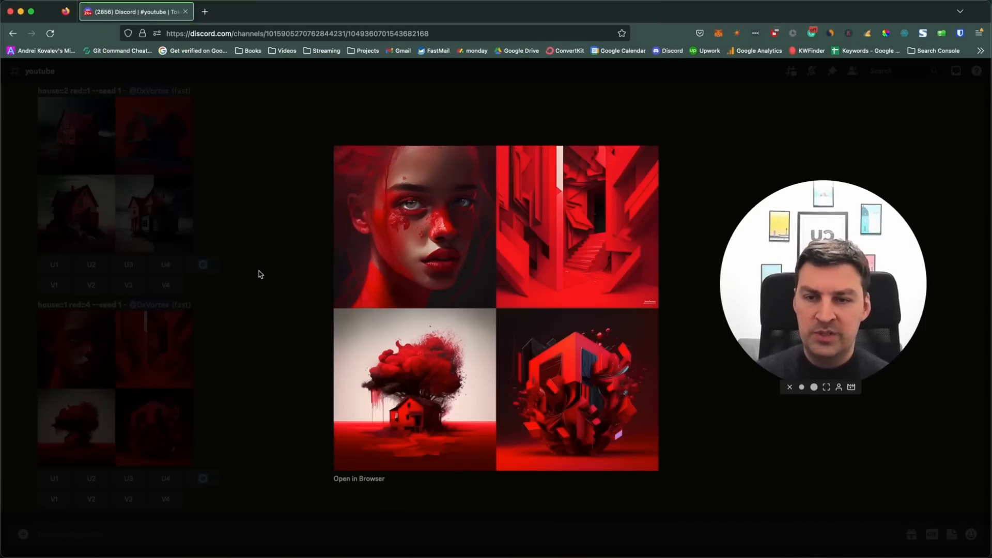
{"action": "left_click", "coordinate": [259, 271]}
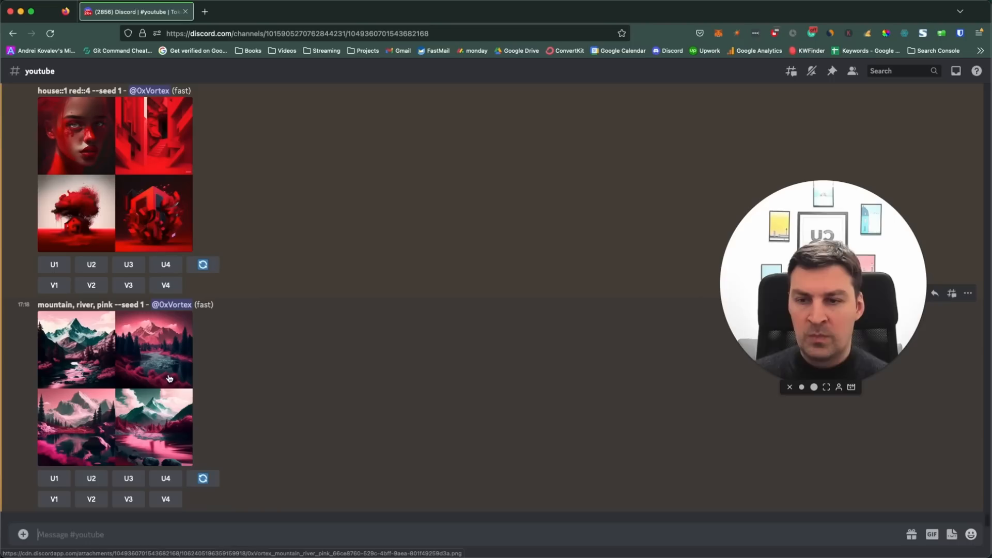
Step: View the "mountain, river, pink --seed 1" grid enlarged, and generate images from the prompt "mountain::1 river::1 pink::1 --seed 1"
{"action": "left_click", "coordinate": [150, 372]}
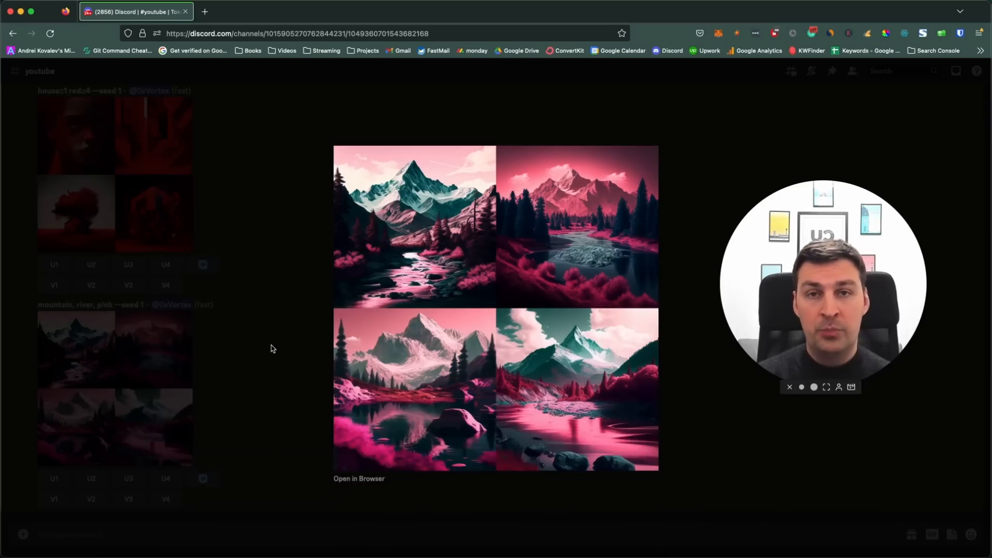
{"action": "left_click", "coordinate": [268, 345]}
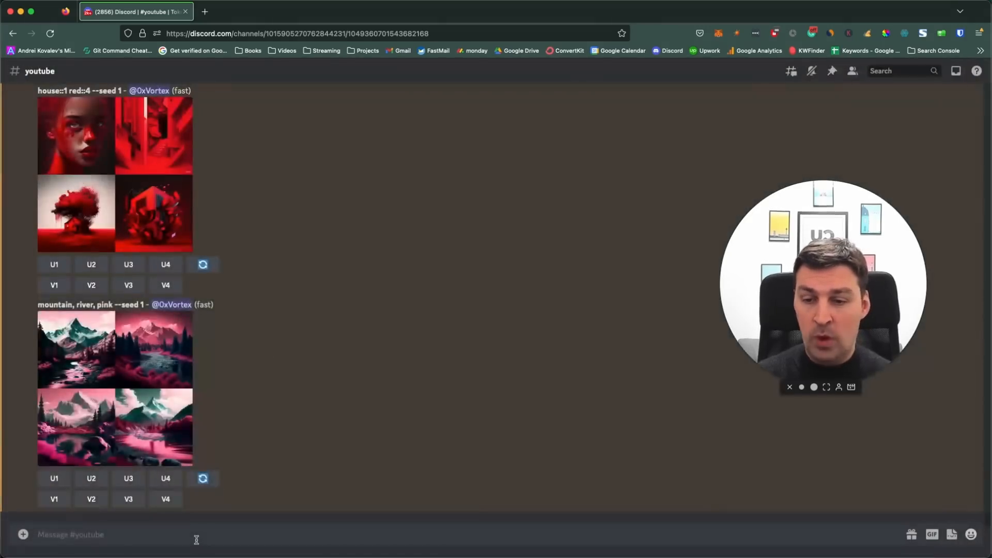
{"action": "type", "text": "/imag"}
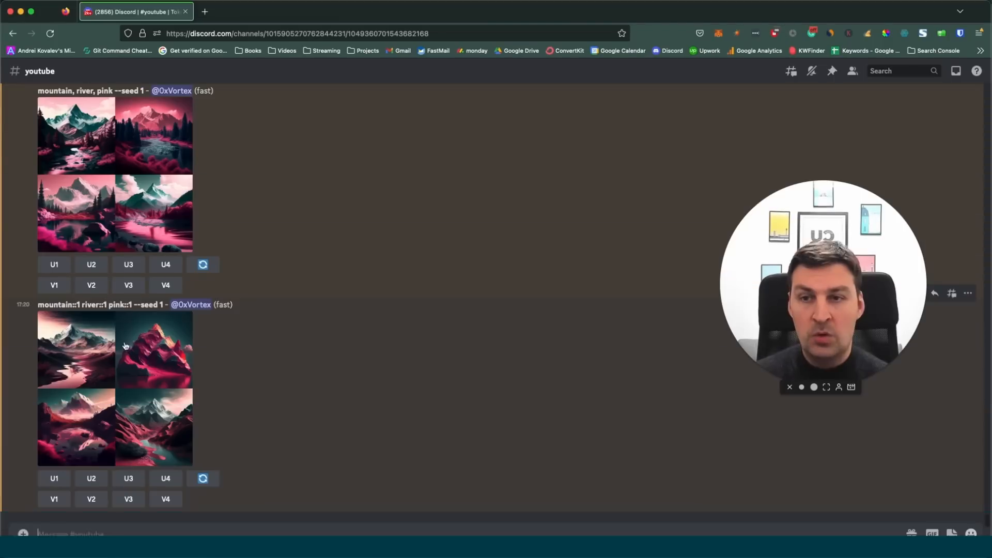
Step: Open the full-size "mountain, river, pink" and "mountain::1 river::1 pink::1" grids in separate browser tabs and show the unweighted one
{"action": "left_click", "coordinate": [106, 191]}
{"action": "left_click", "coordinate": [361, 479]}
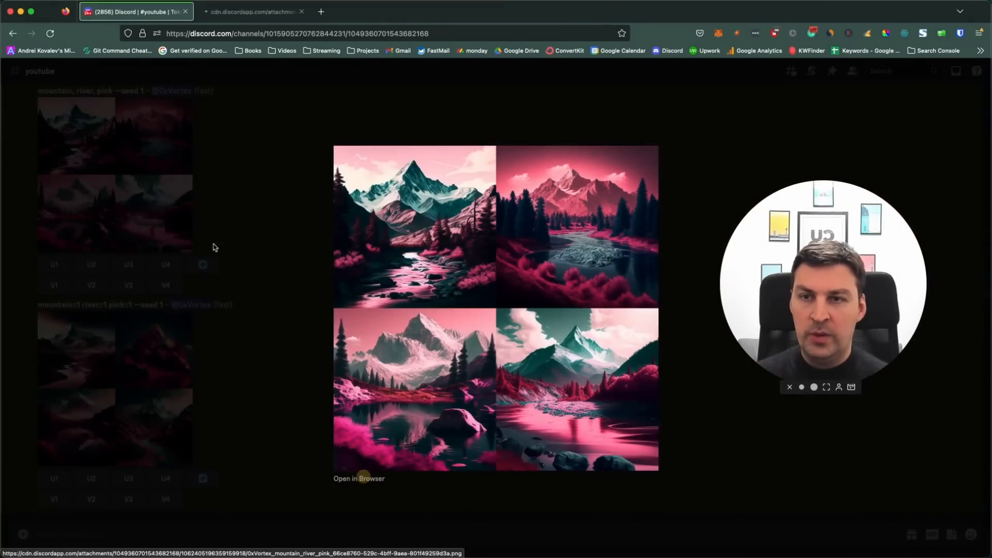
{"action": "key", "text": "Right"}
{"action": "left_click", "coordinate": [339, 479]}
{"action": "left_click", "coordinate": [253, 12]}
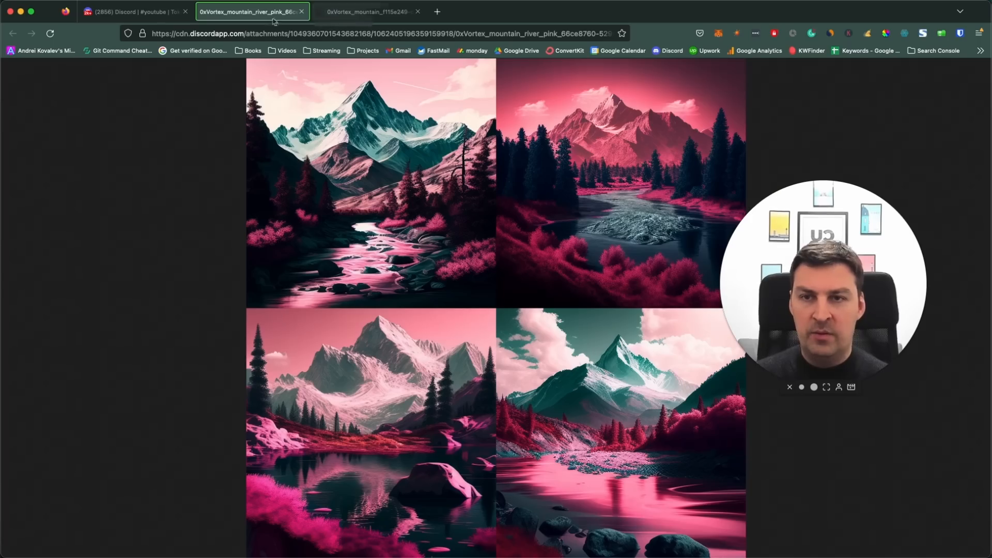
Step: Compare the full-size "mountain, river, pink" and "mountain::1 river::1 pink::1" grids by alternating between them, finishing on the weighted one
{"action": "left_click", "coordinate": [352, 12]}
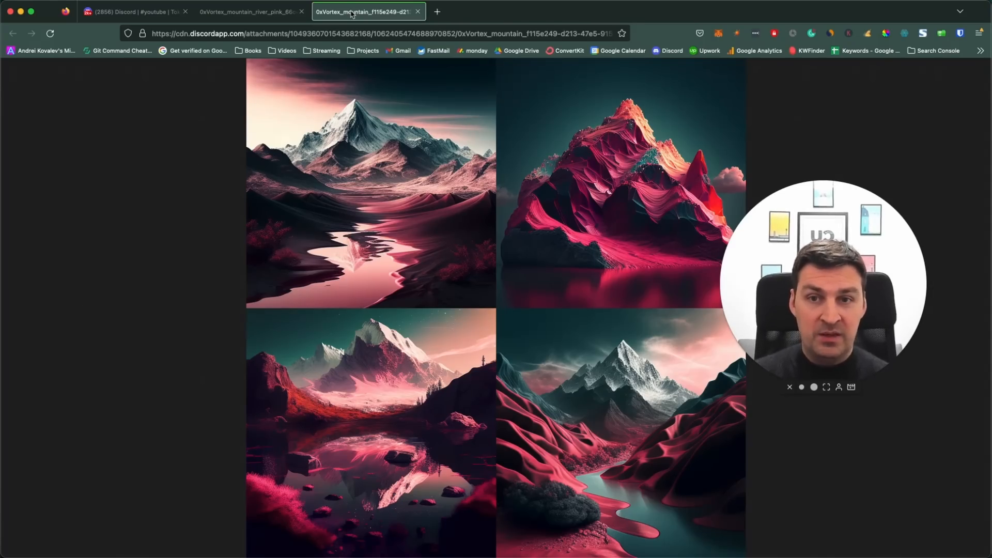
{"action": "key", "text": "ctrl+shift+Tab"}
{"action": "left_click", "coordinate": [352, 12]}
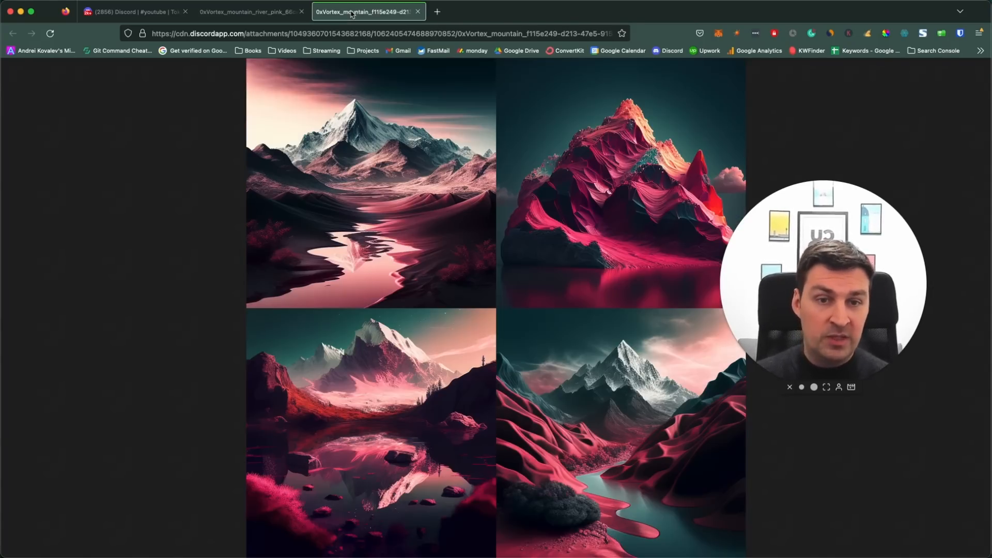
{"action": "key", "text": "ctrl+shift+Tab"}
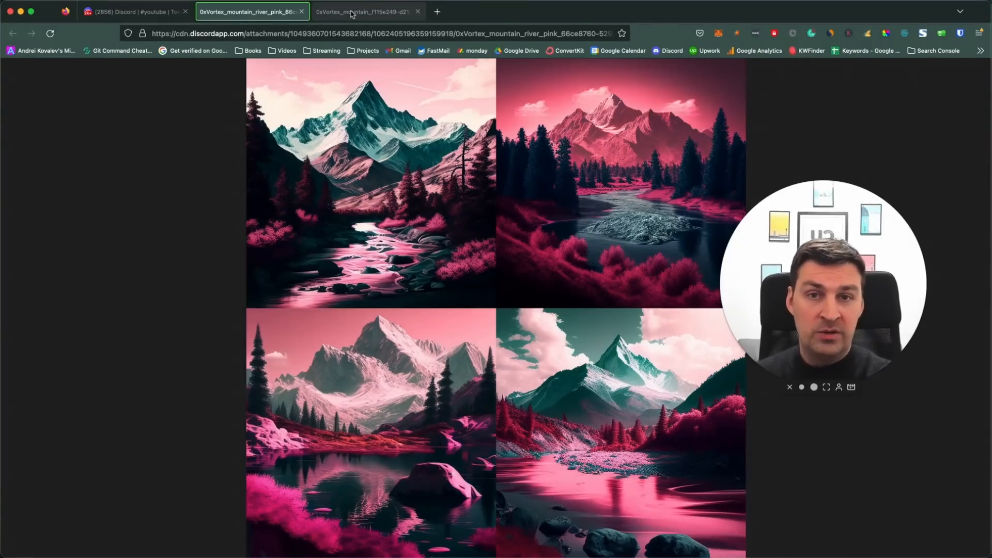
{"action": "left_click", "coordinate": [351, 13]}
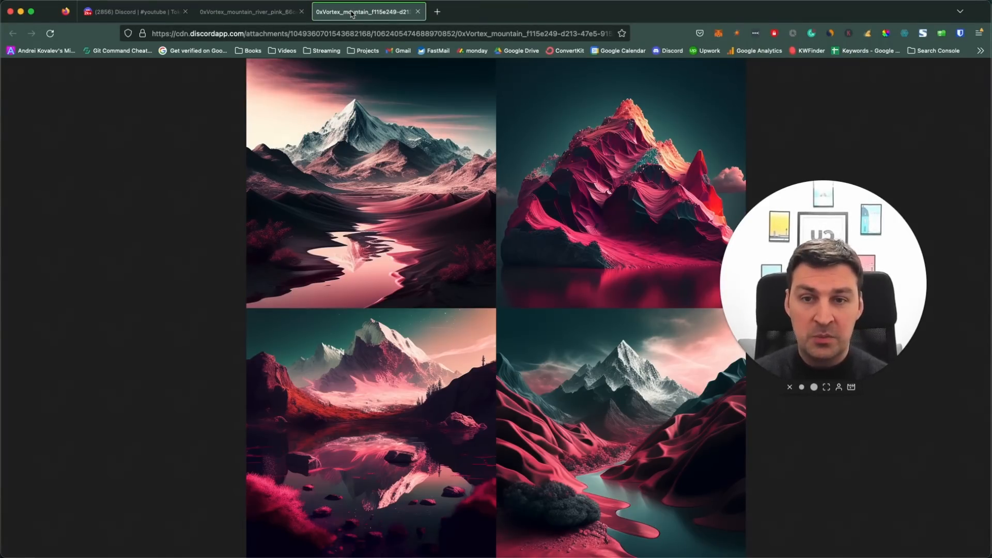
Step: Return to the Discord channel, generate images from the prompt "mountain:::4 river::2 pink::1 --seed 1" and view the resulting grid enlarged
{"action": "left_click", "coordinate": [154, 13]}
{"action": "left_click", "coordinate": [297, 484]}
{"action": "type", "text": "/im"}
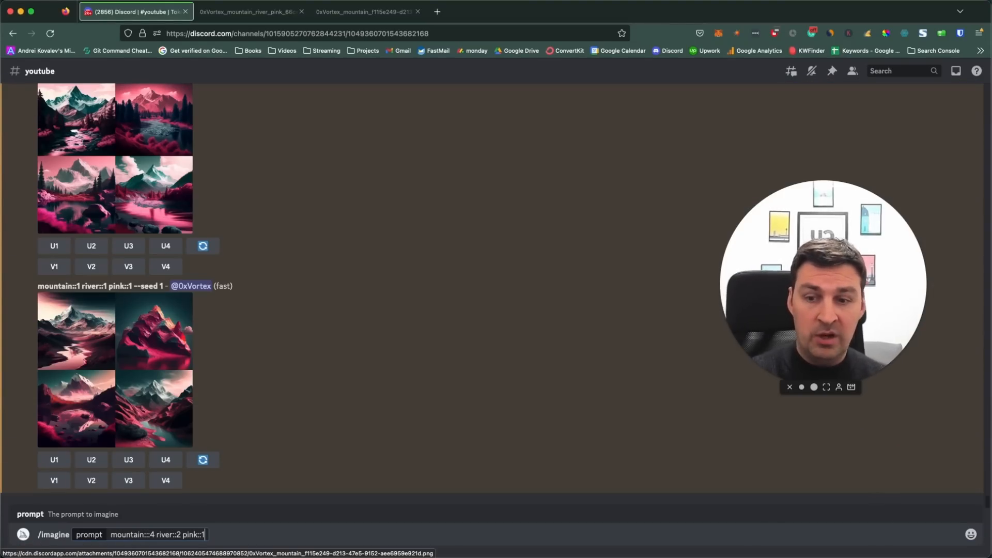
{"action": "type", "text": "--seed 1"}
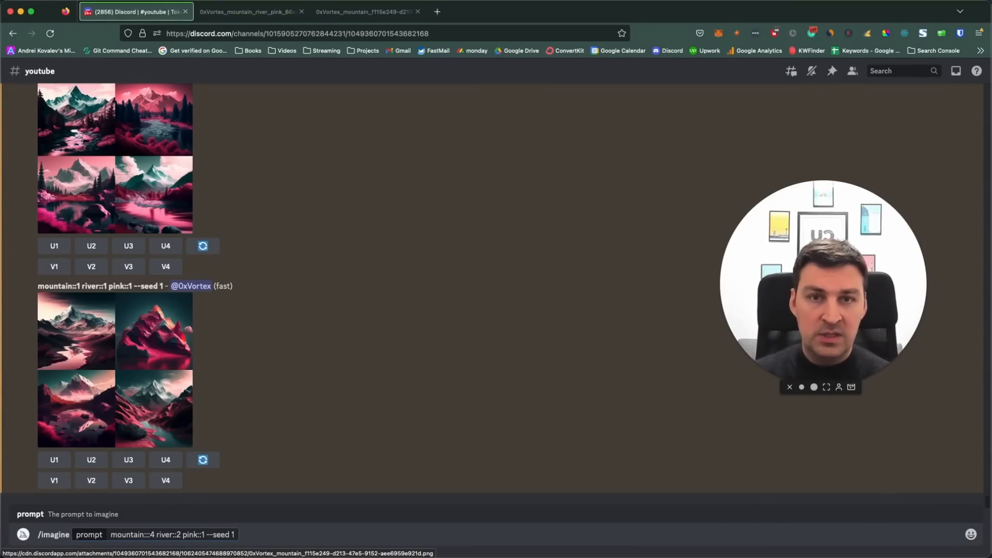
{"action": "key", "text": "Return"}
{"action": "left_click", "coordinate": [172, 412]}
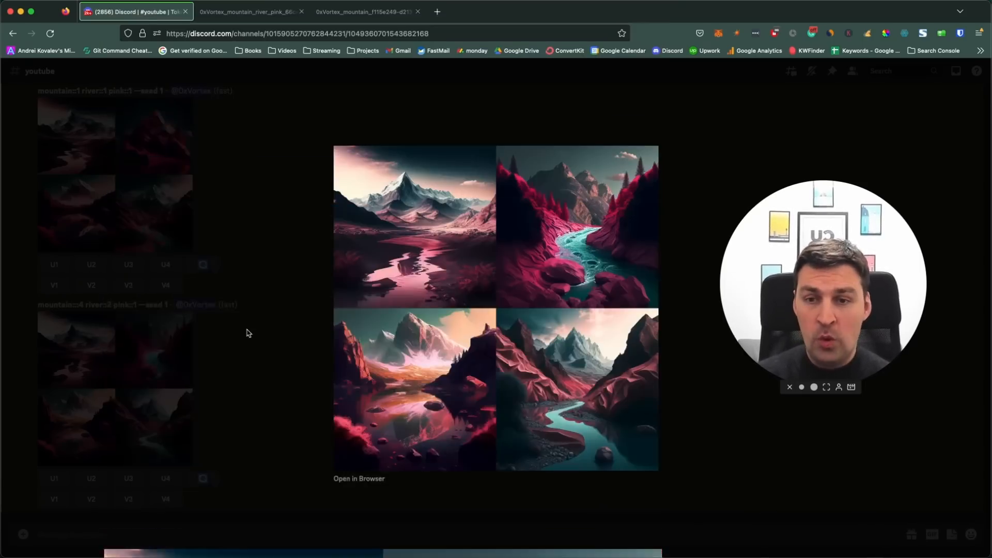
{"action": "left_click", "coordinate": [243, 332]}
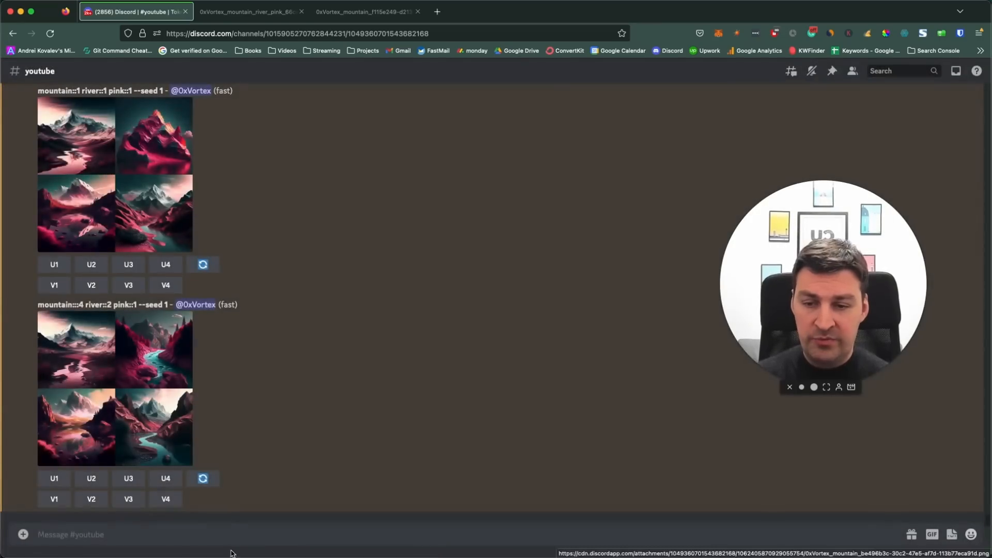
Step: Generate images from the comma-separated prompt "house, red, car --seed 1" and view the resulting grid enlarged
{"action": "left_click", "coordinate": [228, 536]}
{"action": "type", "text": "/"}
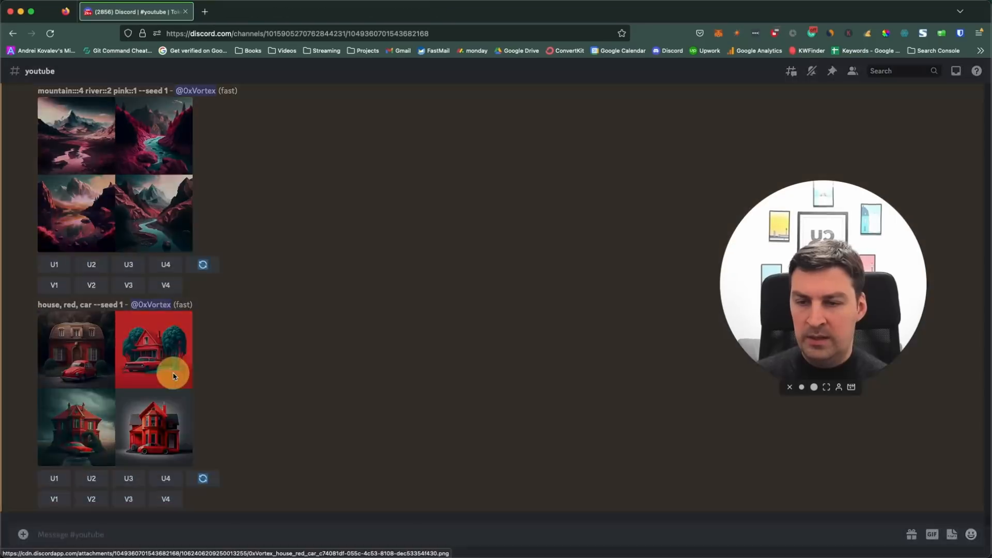
{"action": "left_click", "coordinate": [174, 376]}
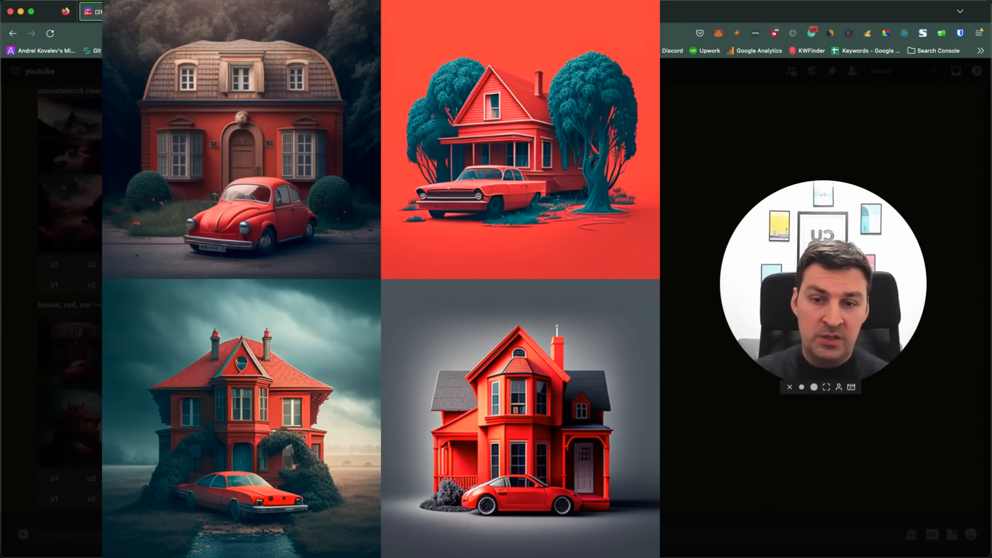
{"action": "key", "text": "Escape"}
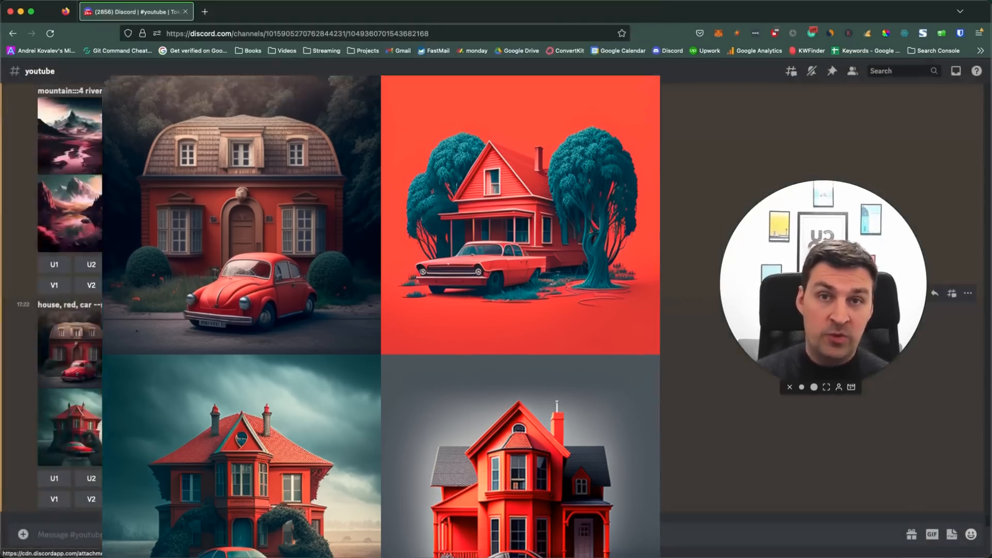
Step: Generate images from the equally weighted prompt "house::1 red::1 car::1 --seed 1" and view the resulting grid enlarged
{"action": "type", "text": "/ima"}
{"action": "key", "text": "Tab"}
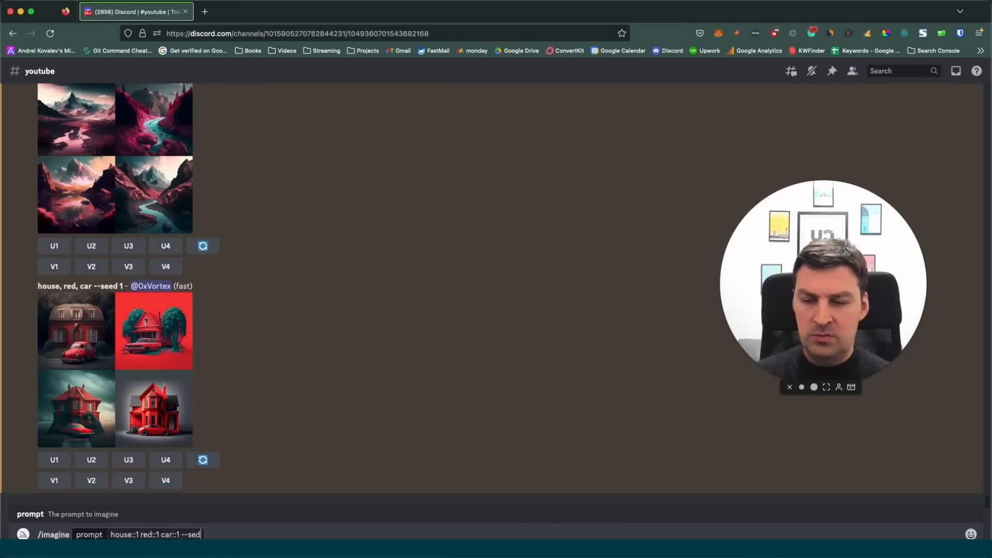
{"action": "type", "text": "d 1"}
{"action": "key", "text": "Return"}
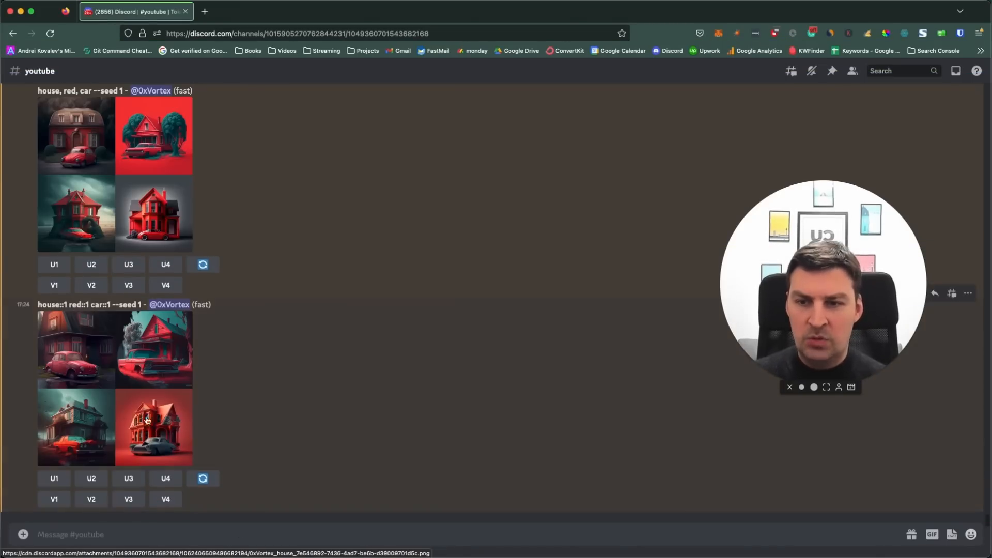
{"action": "left_click", "coordinate": [142, 408]}
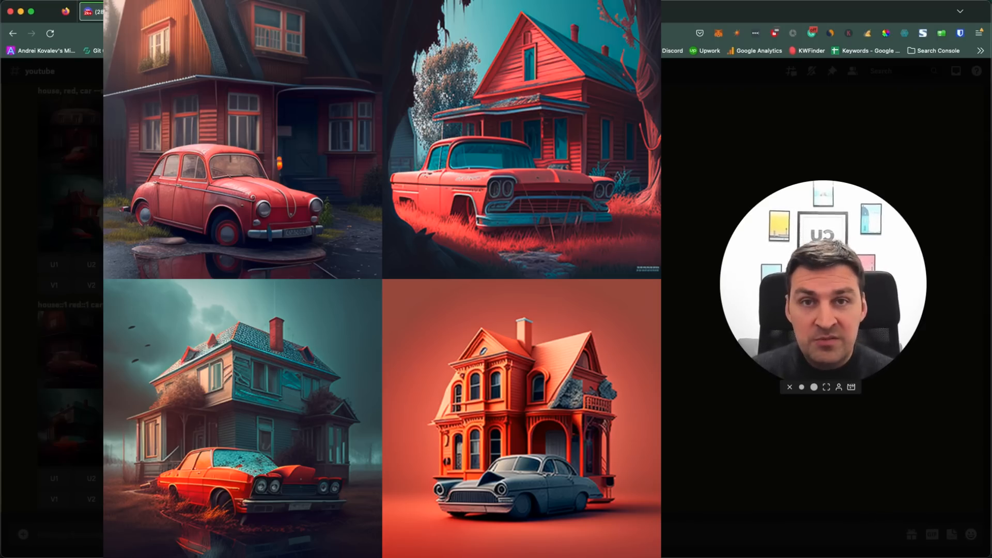
{"action": "key", "text": "Escape"}
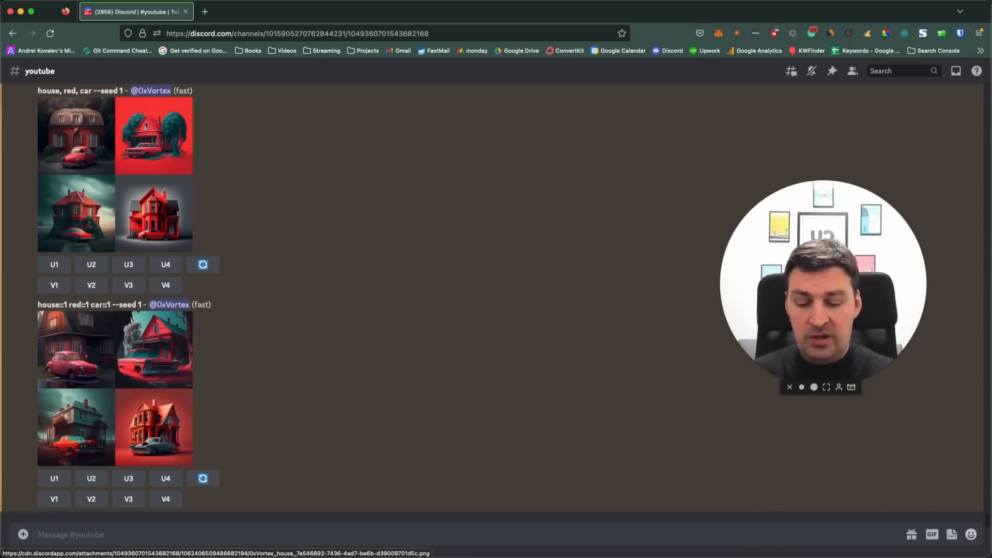
Step: Generate images from the unweighted prompt "hacker fighting with a tree --seed 1" and view the resulting grid enlarged
{"action": "type", "text": "/imagine prompt hacker fighting with a tree --seed 1"}
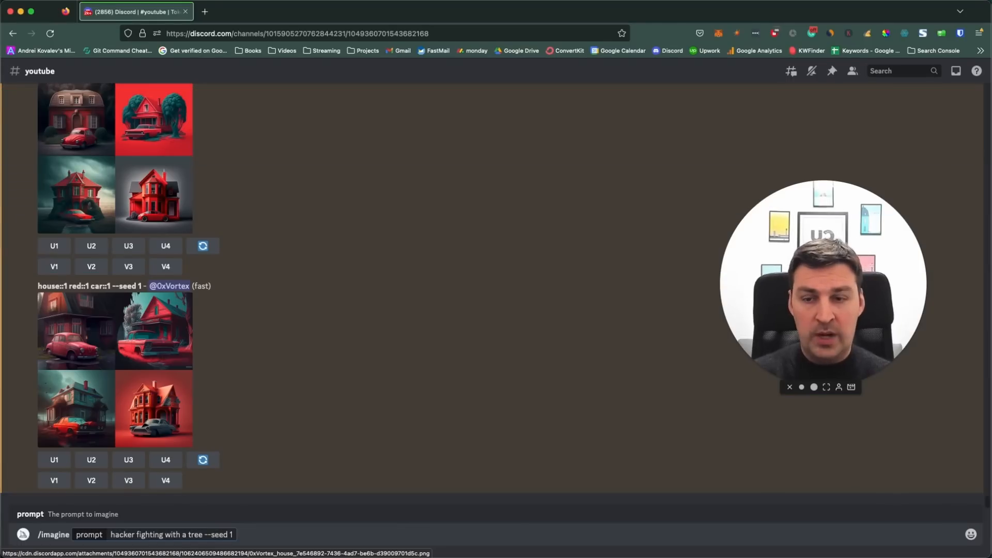
{"action": "key", "text": "Return"}
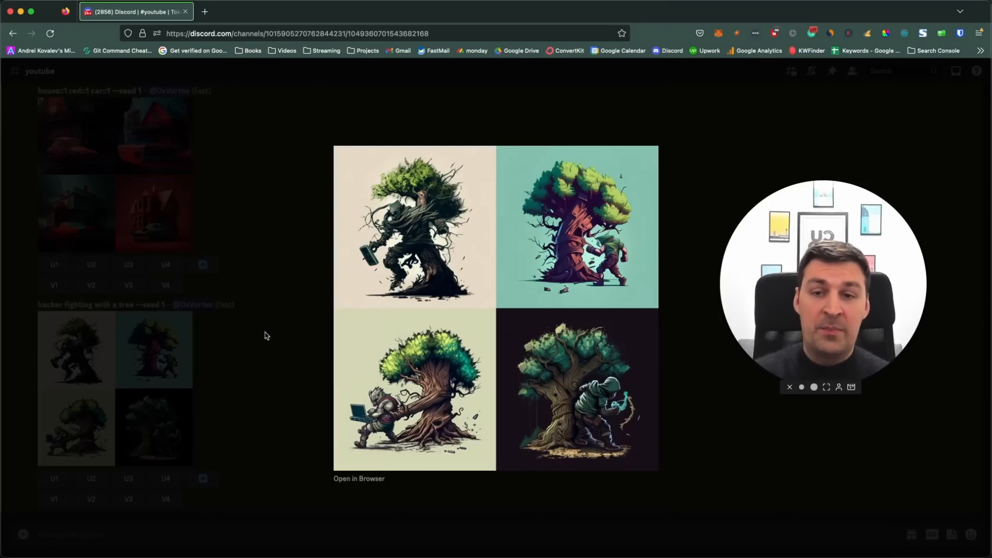
{"action": "left_click", "coordinate": [255, 336]}
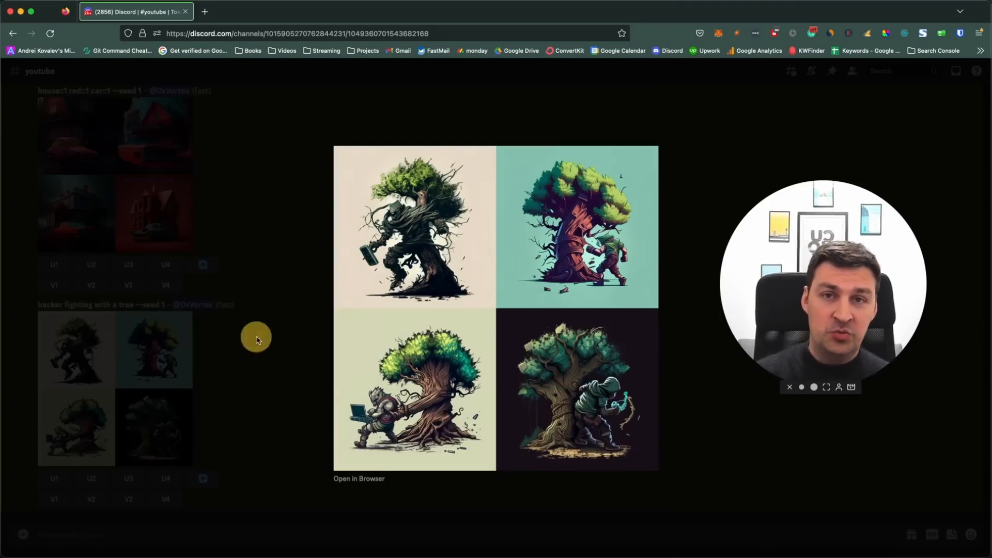
Step: Generate images from the prompt "hacker::1 fighting with a tree::1 --seed 1" and view the resulting grid enlarged
{"action": "type", "text": "/imagine"}
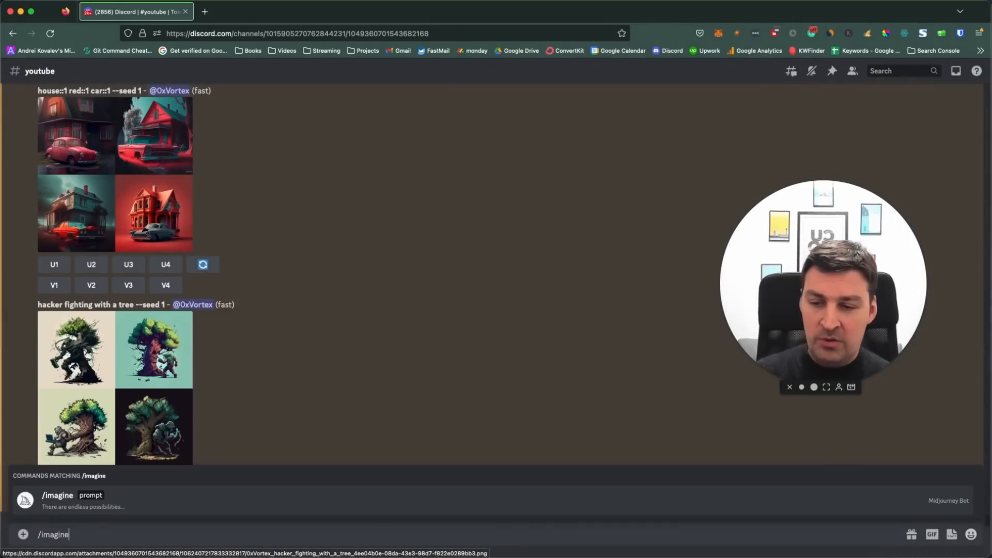
{"action": "key", "text": "Tab"}
{"action": "type", "text": "ha"}
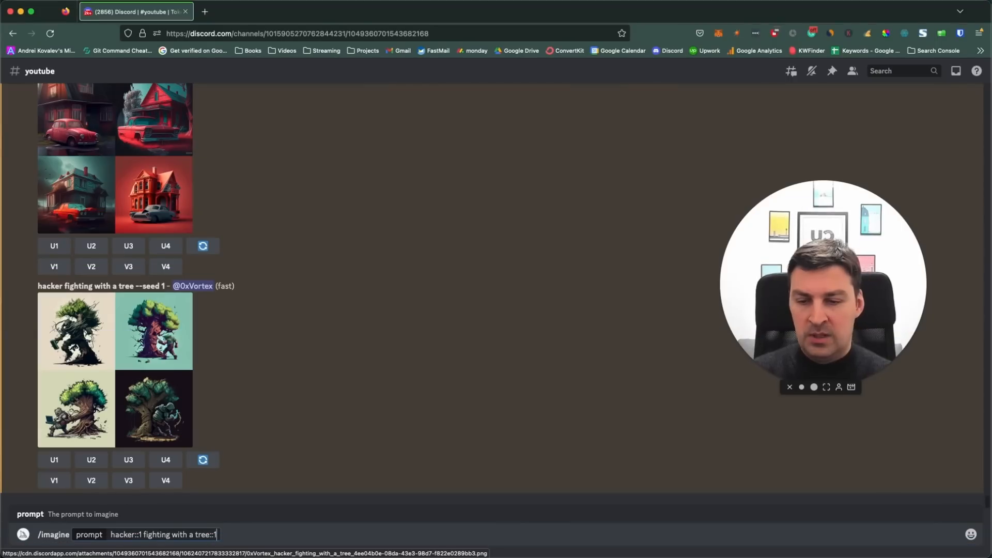
{"action": "type", "text": "--seed 11"}
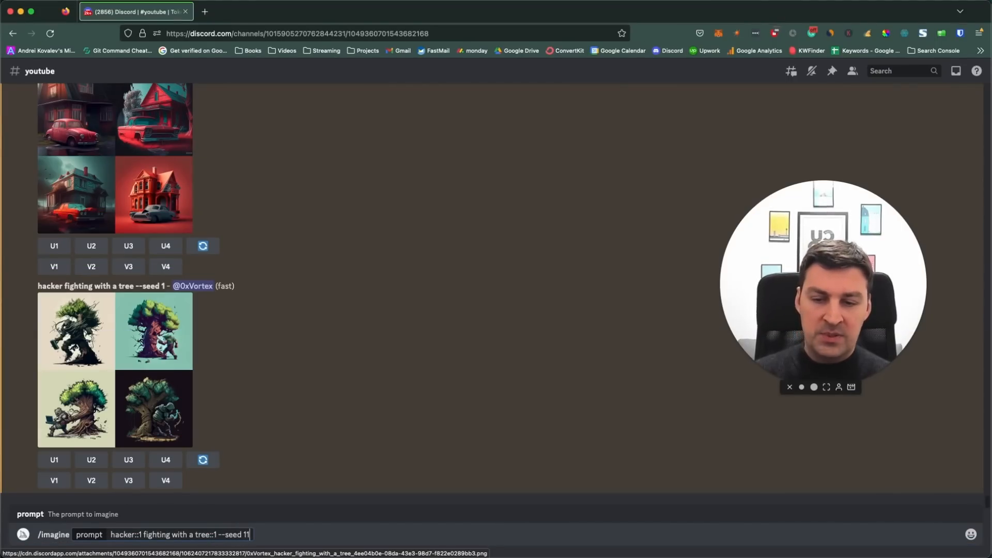
{"action": "key", "text": "BackSpace"}
{"action": "key", "text": "Return"}
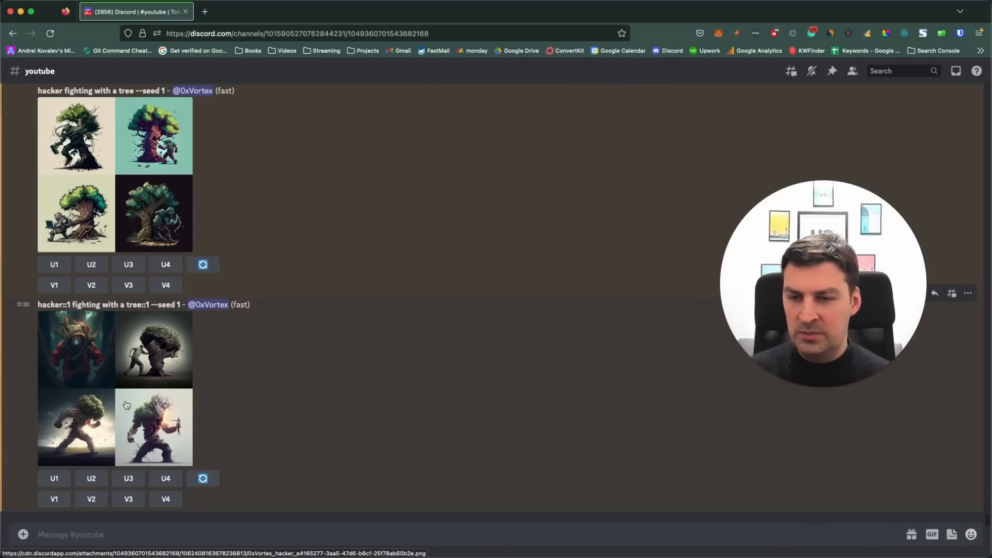
{"action": "left_click", "coordinate": [126, 405]}
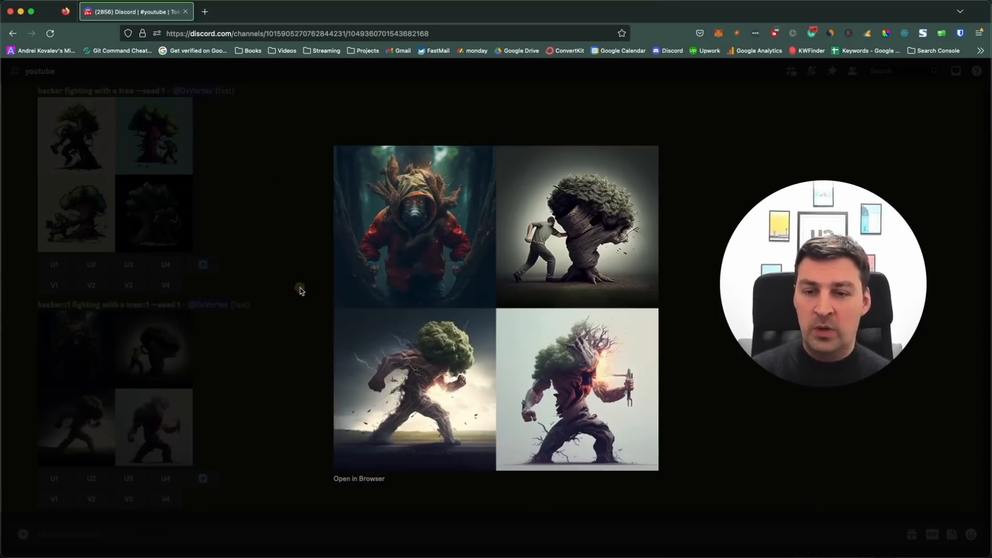
{"action": "left_click", "coordinate": [299, 287]}
Step: Generate images from the prompt "hacker::2 fighting with a tree::1 --seed 1" and view the resulting grid enlarged
{"action": "left_click", "coordinate": [203, 536]}
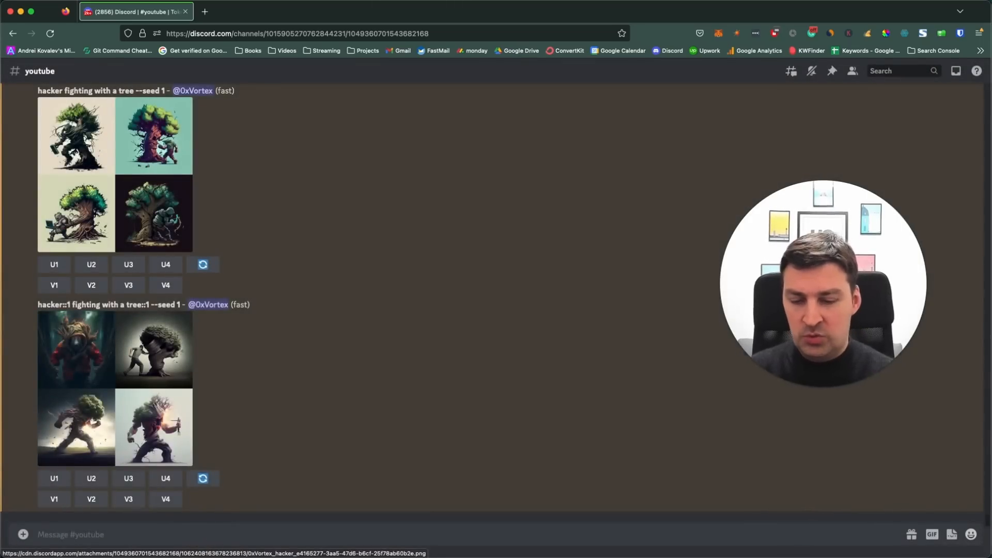
{"action": "type", "text": "/"}
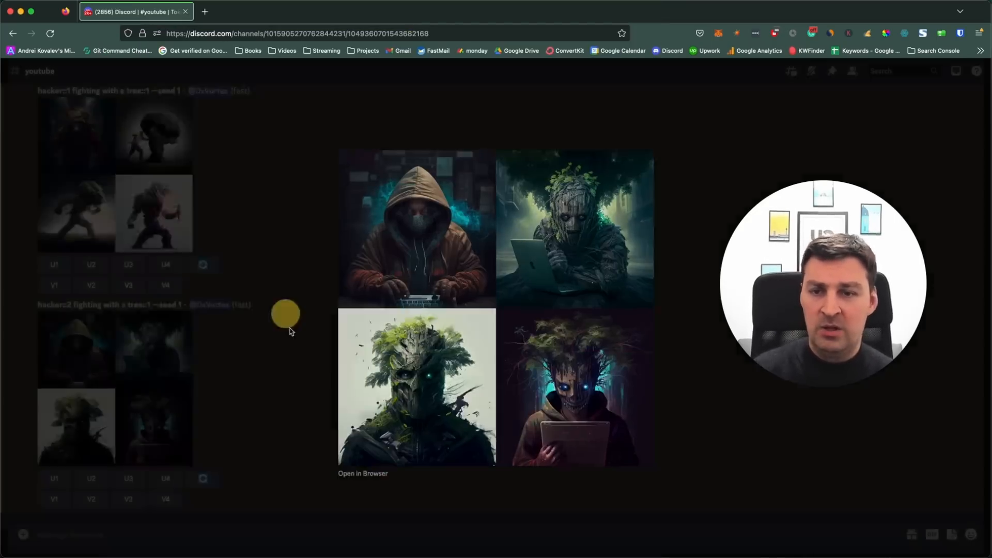
{"action": "left_click", "coordinate": [283, 314]}
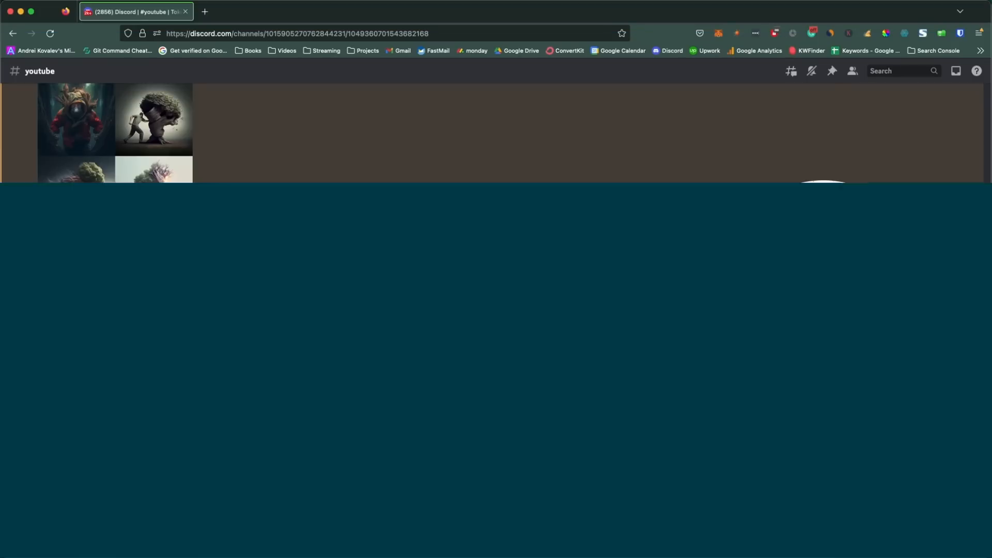
Step: Generate images from the prompt "hacker::1 fighting with a tree::2 --seed 1" and view the resulting grid enlarged
{"action": "key", "text": "Return"}
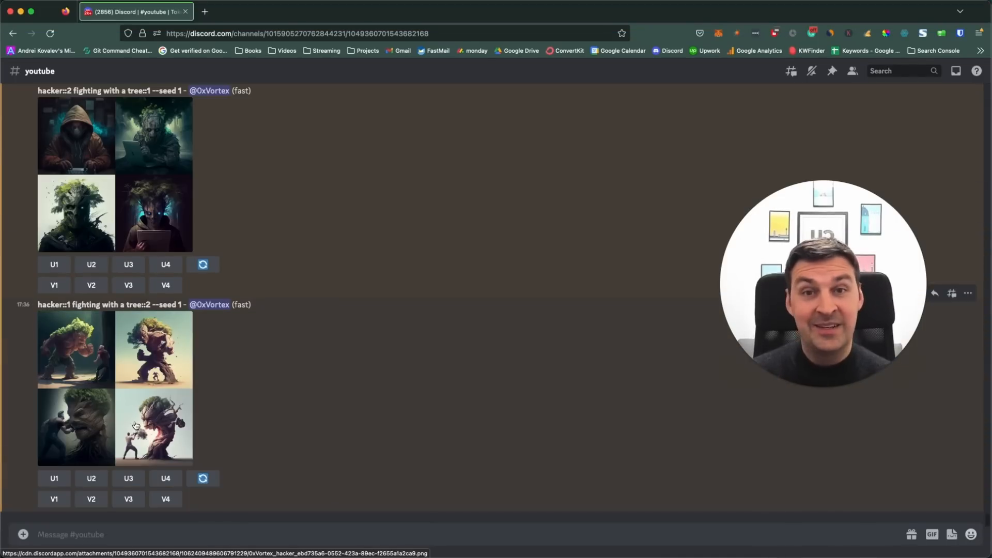
{"action": "left_click", "coordinate": [142, 427]}
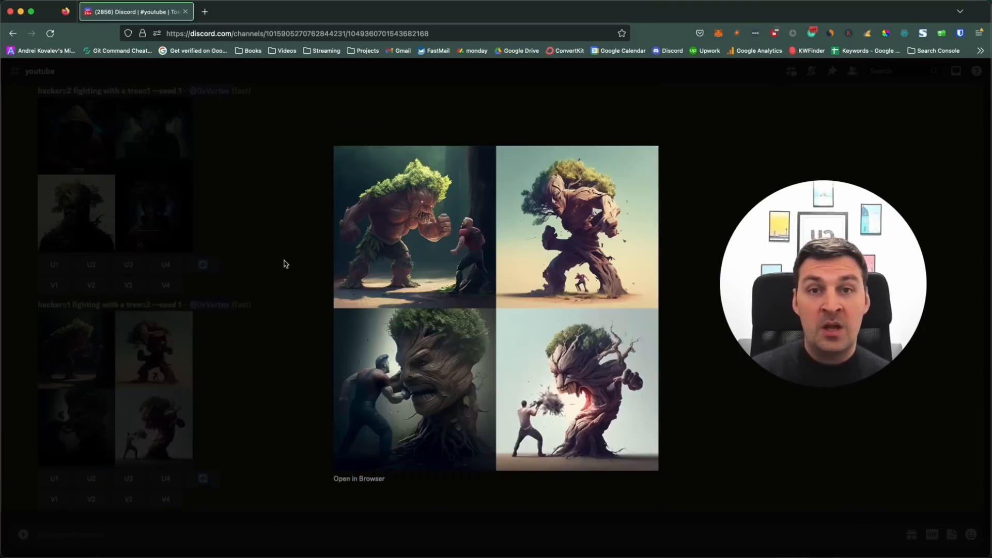
{"action": "left_click", "coordinate": [283, 261]}
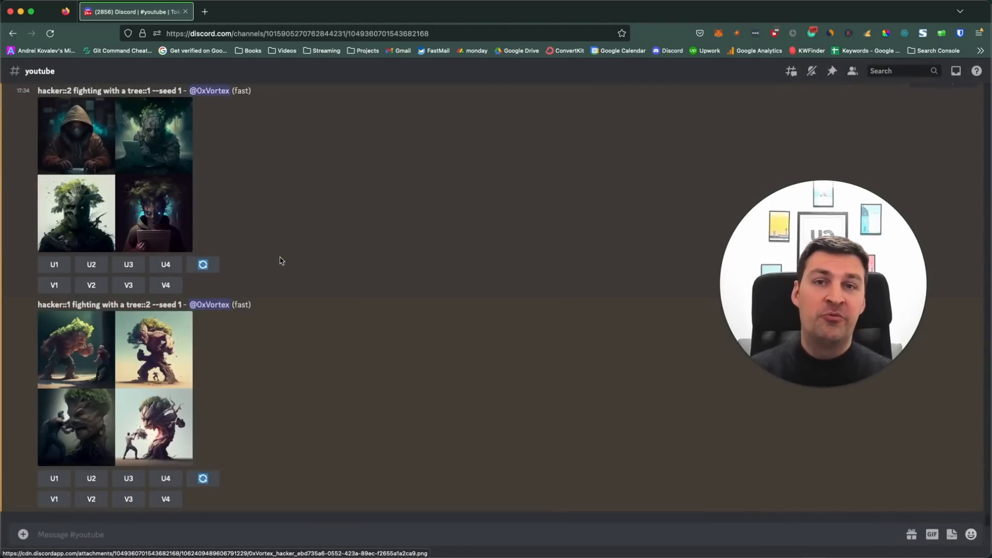